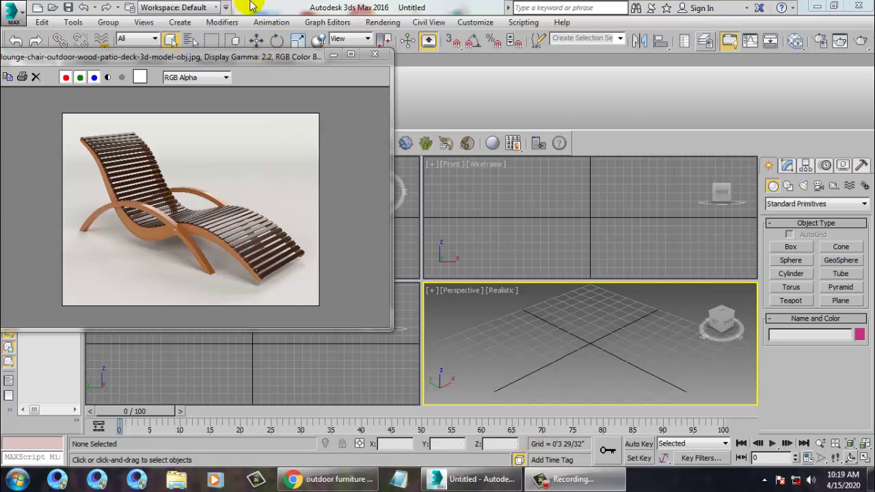
Move the lounge chair reference image aside and maximize the Front viewport.
{"action": "left_click_drag", "start_coordinate": [215, 57], "coordinate": [230, 102]}
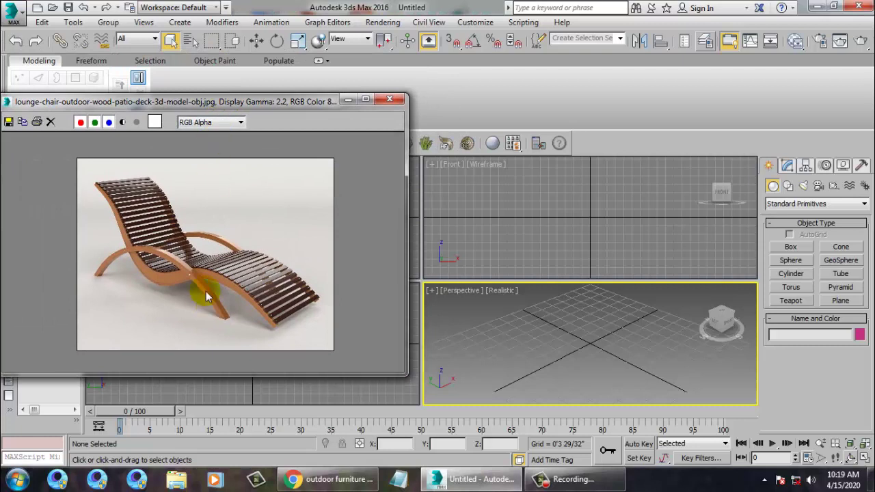
{"action": "left_click", "coordinate": [543, 180]}
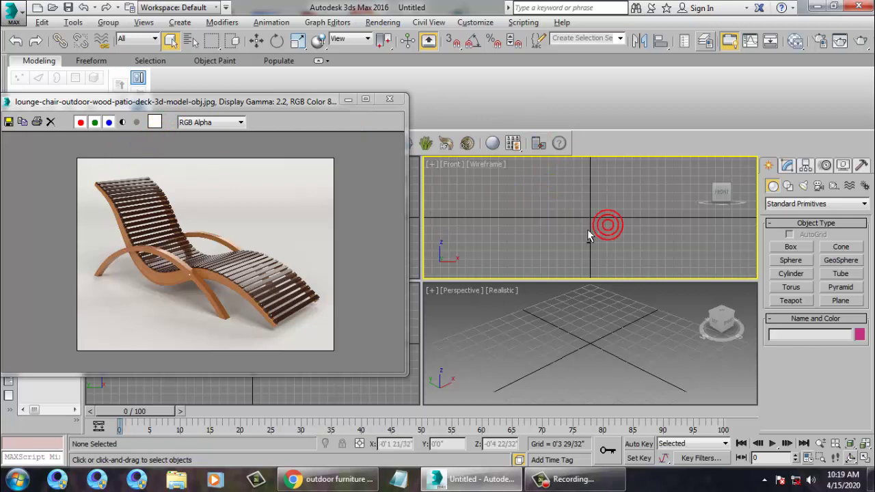
{"action": "key", "text": "alt+w"}
{"action": "left_click_drag", "start_coordinate": [176, 102], "coordinate": [99, 78]}
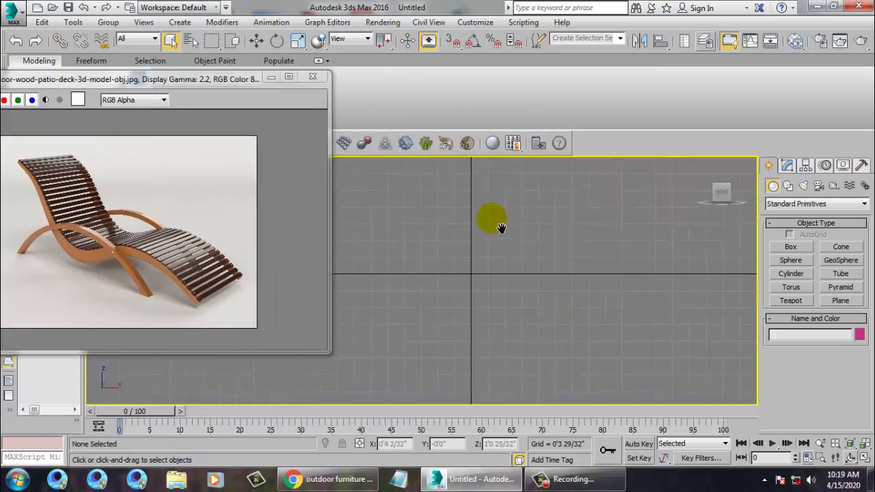
Draw a curved line spline in the Front viewport following the lounge chair's side profile from backrest top to foot end.
{"action": "left_click", "coordinate": [787, 185]}
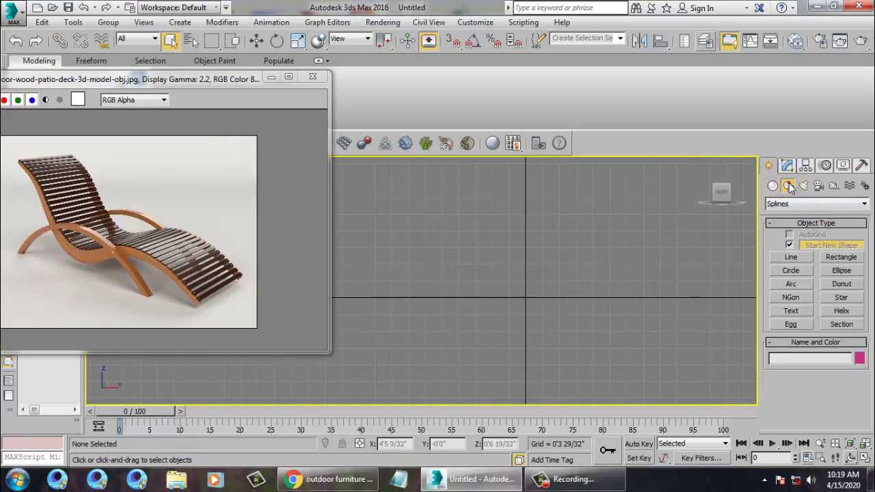
{"action": "left_click", "coordinate": [790, 257]}
{"action": "middle_click_drag", "start_coordinate": [542, 283], "coordinate": [500, 300]}
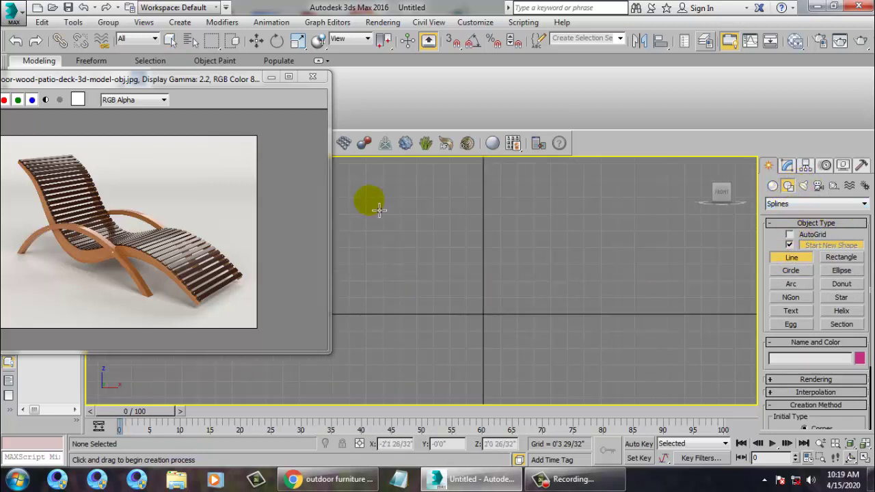
{"action": "left_click", "coordinate": [342, 190]}
{"action": "left_click_drag", "start_coordinate": [428, 277], "coordinate": [438, 306]}
{"action": "left_click_drag", "start_coordinate": [571, 293], "coordinate": [603, 261]}
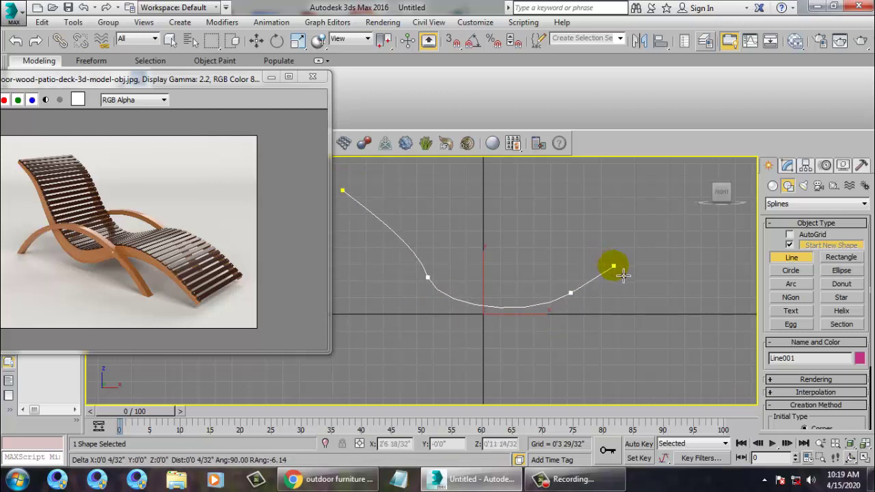
{"action": "middle_click_drag", "start_coordinate": [658, 281], "coordinate": [575, 281]}
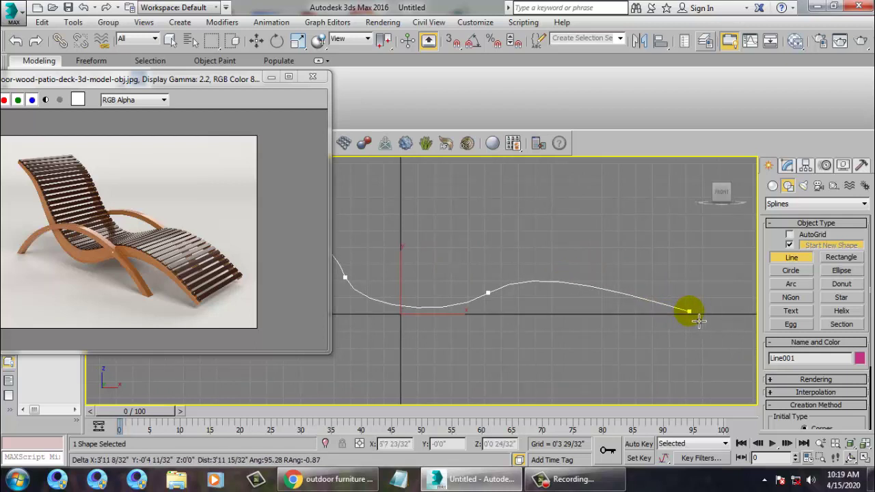
{"action": "left_click_drag", "start_coordinate": [696, 315], "coordinate": [717, 328]}
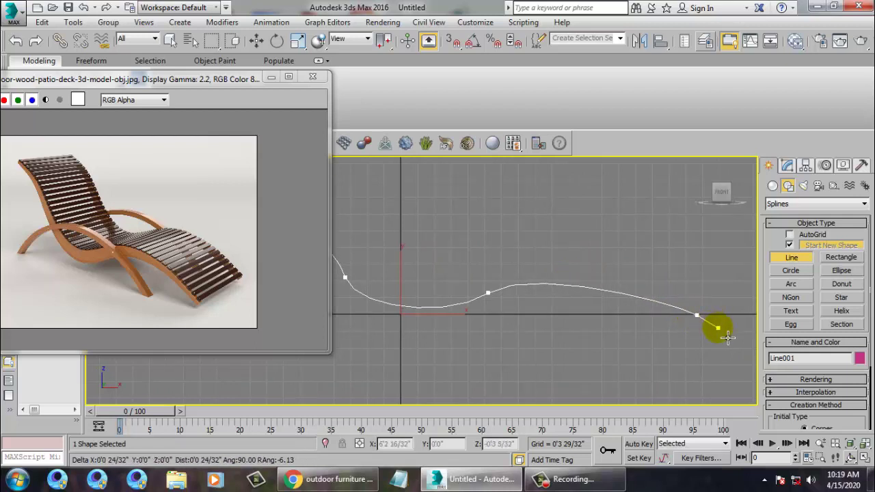
{"action": "right_click", "coordinate": [718, 328]}
{"action": "right_click", "coordinate": [636, 300]}
Move the spline's lower backrest vertex slightly up and toward the seat to reshape the curve.
{"action": "key", "text": "p"}
{"action": "middle_click_drag", "start_coordinate": [638, 302], "coordinate": [606, 290], "text": "alt"}
{"action": "scroll", "coordinate": [575, 274], "scroll_direction": "down", "scroll_amount": 5}
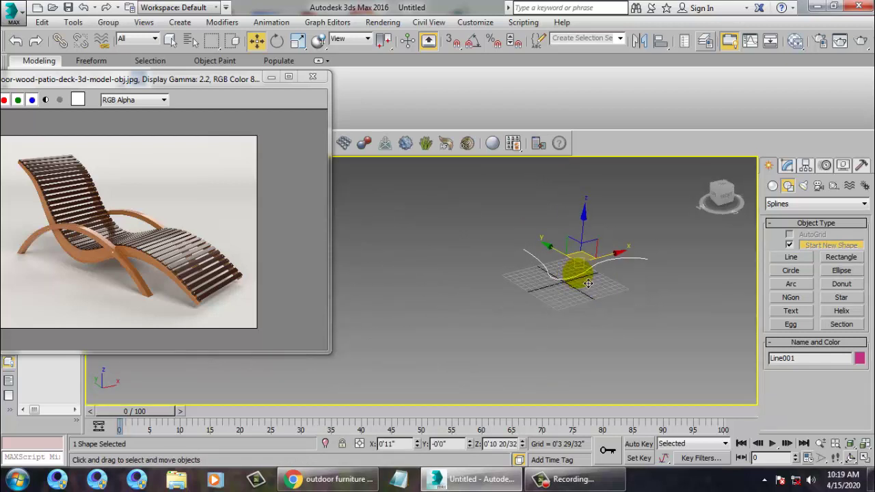
{"action": "key", "text": "alt+w"}
{"action": "middle_click_drag", "start_coordinate": [595, 205], "coordinate": [618, 184]}
{"action": "key", "text": "alt+w"}
{"action": "key", "text": "1"}
{"action": "middle_click_drag", "start_coordinate": [553, 242], "coordinate": [576, 236]}
{"action": "left_click_drag", "start_coordinate": [423, 226], "coordinate": [490, 278]}
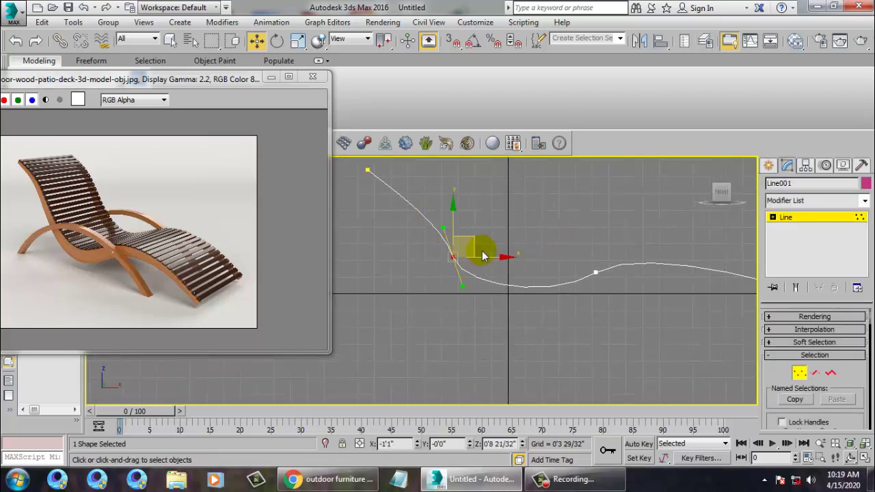
{"action": "left_click", "coordinate": [475, 226]}
{"action": "left_click_drag", "start_coordinate": [484, 230], "coordinate": [425, 326]}
{"action": "left_click_drag", "start_coordinate": [473, 239], "coordinate": [482, 237]}
Raise the end vertex at the top of the backrest curve.
{"action": "middle_click_drag", "start_coordinate": [409, 208], "coordinate": [508, 293]}
{"action": "left_click_drag", "start_coordinate": [438, 231], "coordinate": [497, 290]}
{"action": "left_click_drag", "start_coordinate": [491, 245], "coordinate": [493, 228]}
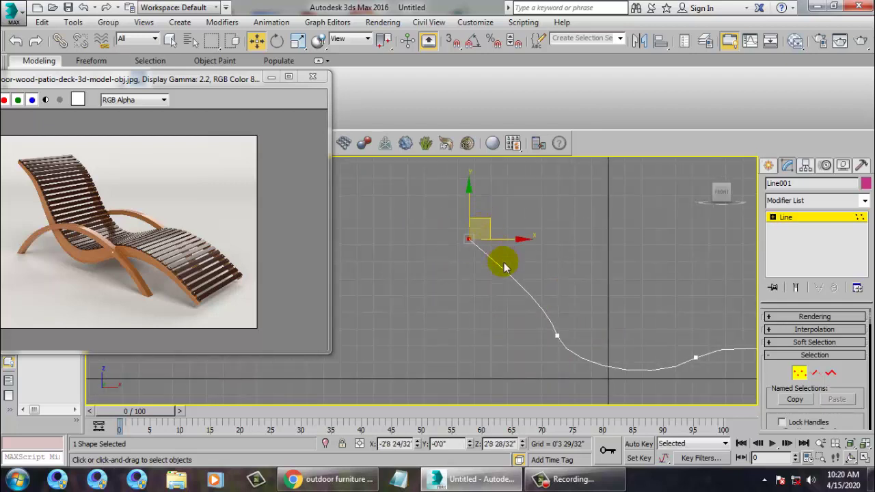
Refine the upper backrest segment with a new vertex and raise that vertex about 1 6/32 inches.
{"action": "right_click", "coordinate": [502, 270]}
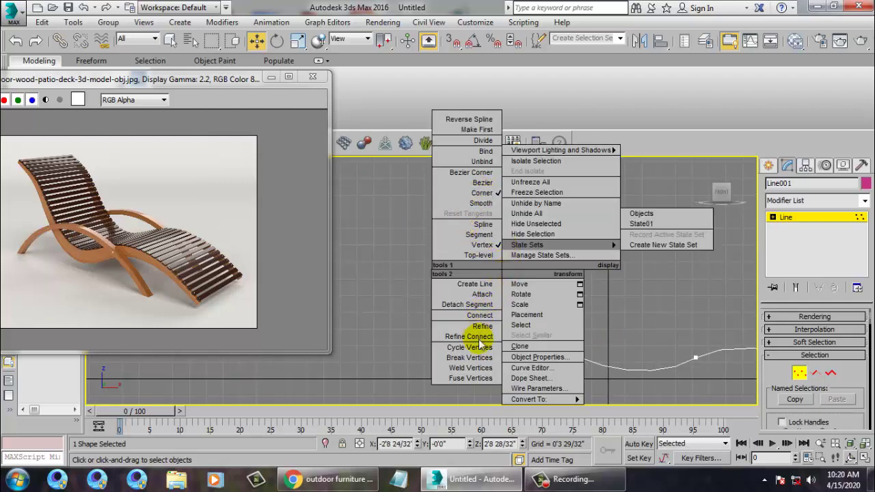
{"action": "left_click", "coordinate": [482, 327]}
{"action": "right_click", "coordinate": [513, 285]}
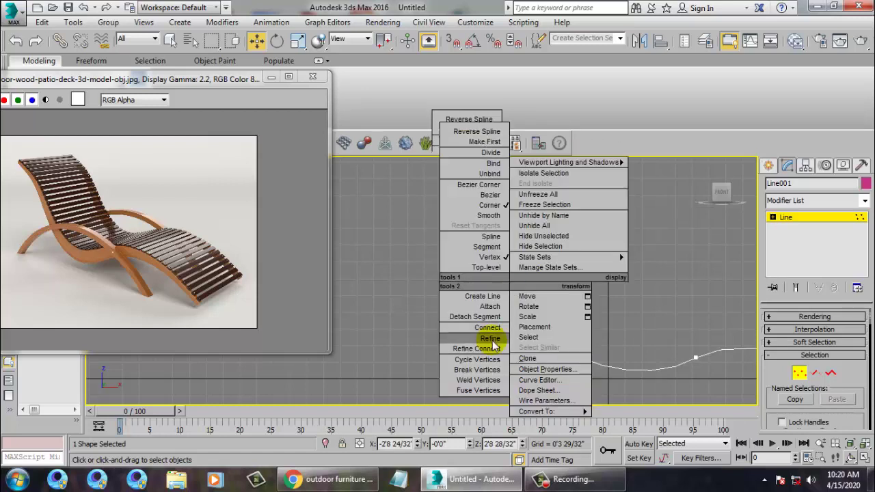
{"action": "left_click", "coordinate": [493, 339]}
{"action": "left_click", "coordinate": [518, 280]}
{"action": "right_click", "coordinate": [519, 281]}
{"action": "key", "text": "1"}
{"action": "key", "text": "1"}
{"action": "left_click_drag", "start_coordinate": [555, 263], "coordinate": [475, 300]}
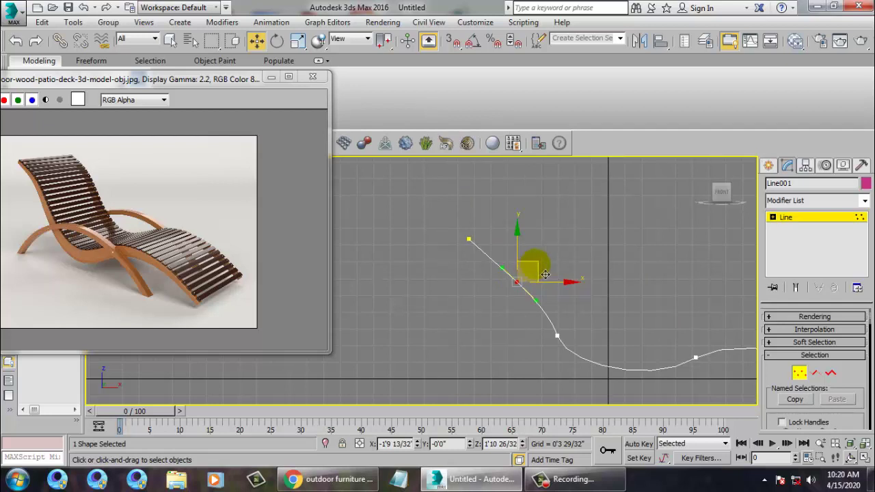
{"action": "left_click_drag", "start_coordinate": [548, 272], "coordinate": [549, 267]}
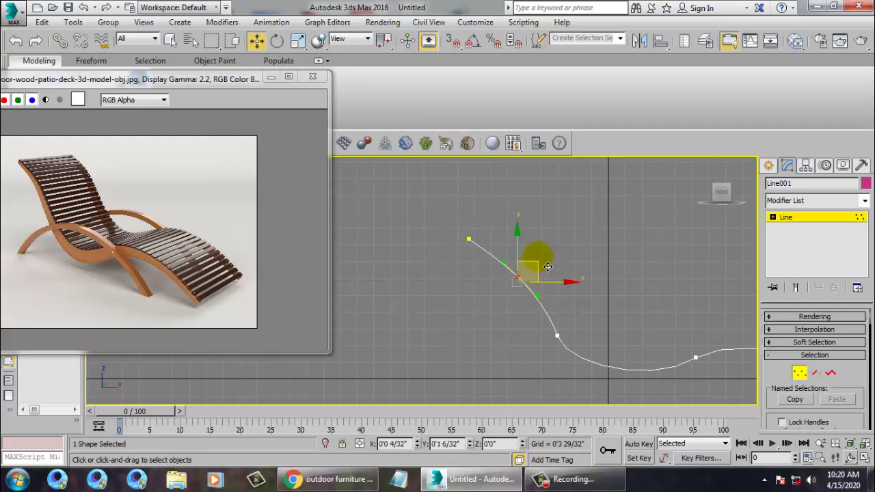
Try converting the lower backrest vertex to Smooth.
{"action": "middle_click_drag", "start_coordinate": [580, 259], "coordinate": [490, 207]}
{"action": "left_click_drag", "start_coordinate": [495, 269], "coordinate": [443, 326]}
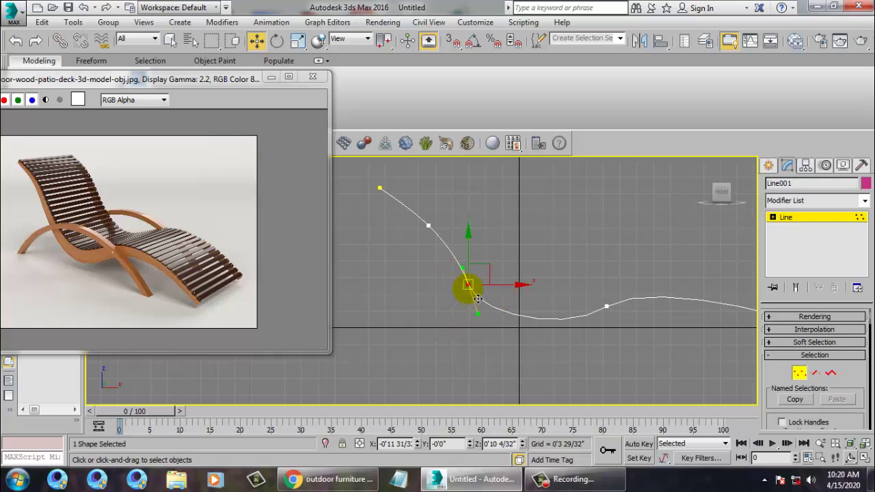
{"action": "right_click", "coordinate": [469, 286]}
{"action": "left_click", "coordinate": [449, 218]}
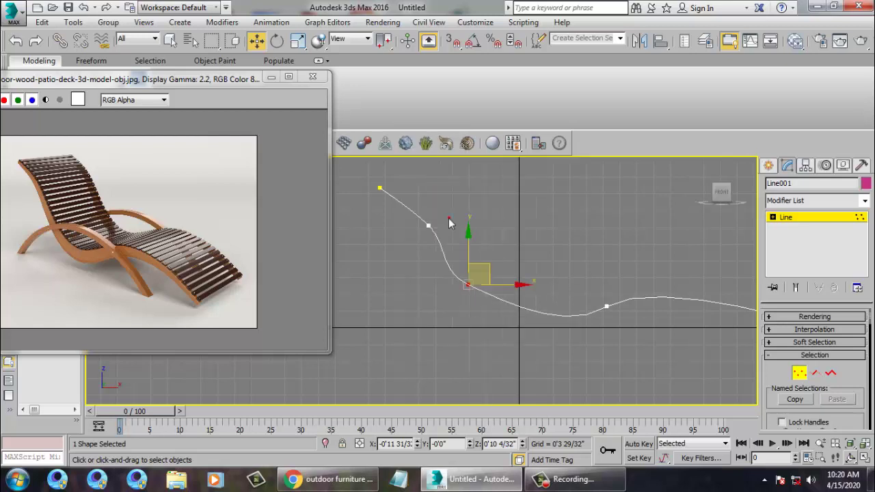
Refine the leg-rest segment with a new vertex near its middle and raise it slightly to round the curve.
{"action": "middle_click_drag", "start_coordinate": [580, 289], "coordinate": [484, 256]}
{"action": "left_click", "coordinate": [480, 285]}
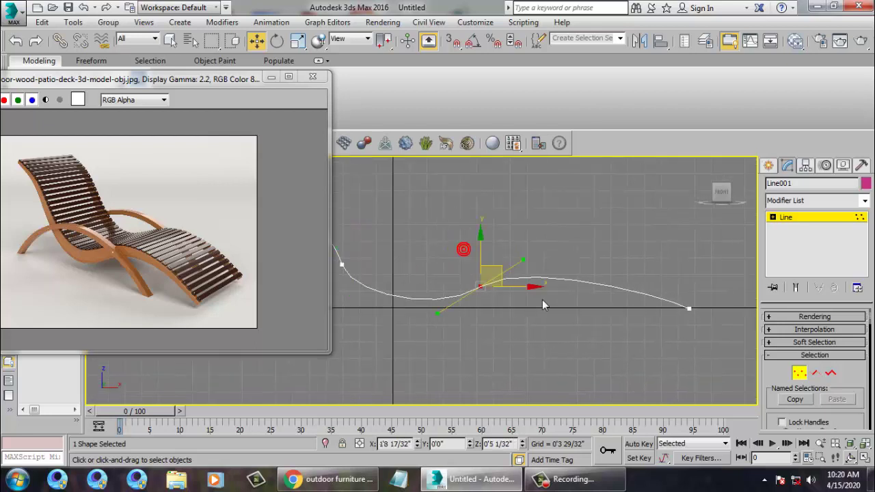
{"action": "right_click", "coordinate": [580, 283]}
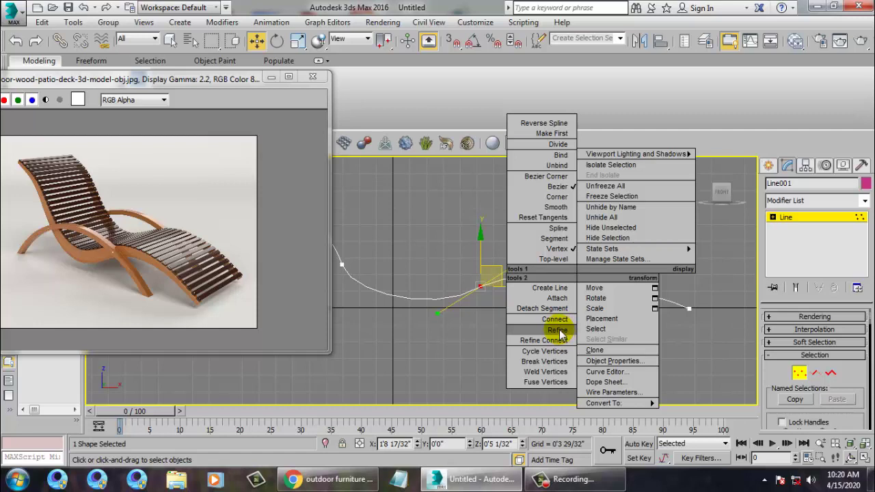
{"action": "left_click", "coordinate": [558, 331]}
{"action": "left_click", "coordinate": [591, 286]}
{"action": "right_click", "coordinate": [555, 328]}
{"action": "key", "text": "1"}
{"action": "key", "text": "1"}
{"action": "left_click_drag", "start_coordinate": [553, 328], "coordinate": [581, 229]}
{"action": "left_click", "coordinate": [584, 239]}
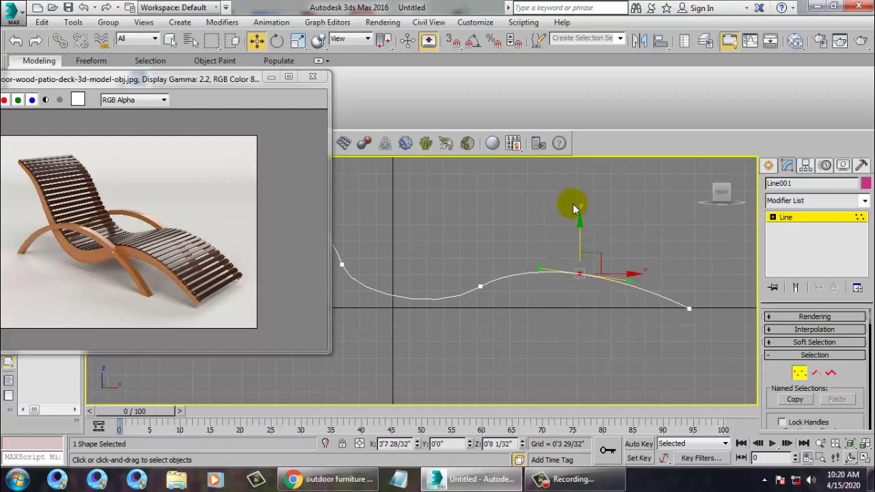
Make the spline renderable in the viewport with a rectangular cross-section.
{"action": "key", "text": "alt+w"}
{"action": "right_click", "coordinate": [691, 343]}
{"action": "key", "text": "alt+w"}
{"action": "middle_click_drag", "start_coordinate": [620, 318], "coordinate": [752, 228], "text": "alt"}
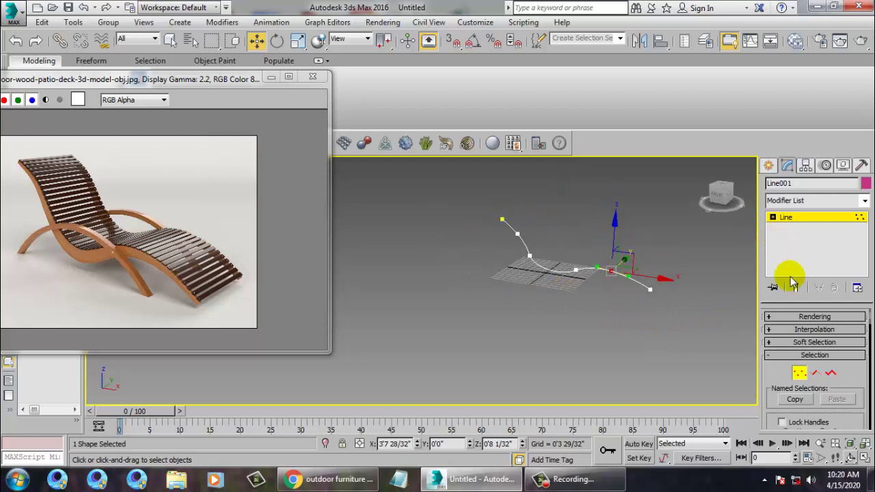
{"action": "left_click", "coordinate": [781, 316]}
{"action": "left_click", "coordinate": [788, 338]}
{"action": "left_click_drag", "start_coordinate": [796, 417], "coordinate": [789, 307]}
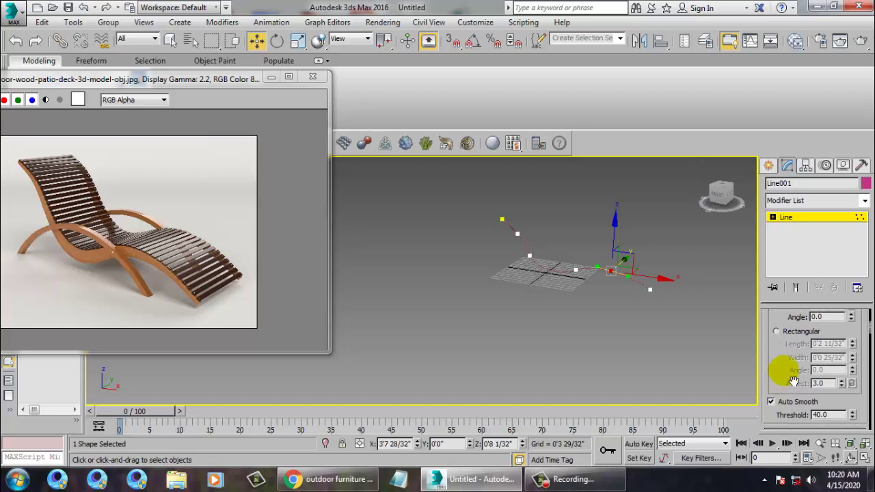
{"action": "left_click", "coordinate": [789, 332]}
Set the rectangular cross-section to a length of 0'2 22/32" and a width of 0'3 19/32".
{"action": "mouse_move", "coordinate": [557, 234]}
{"action": "middle_mouse_down", "text": "alt"}
{"action": "mouse_move", "coordinate": [544, 236]}
{"action": "mouse_move", "coordinate": [555, 245]}
{"action": "middle_mouse_up", "text": "alt"}
{"action": "scroll", "coordinate": [547, 237], "scroll_direction": "up", "scroll_amount": 3}
{"action": "scroll", "coordinate": [556, 244], "scroll_direction": "up", "scroll_amount": 4}
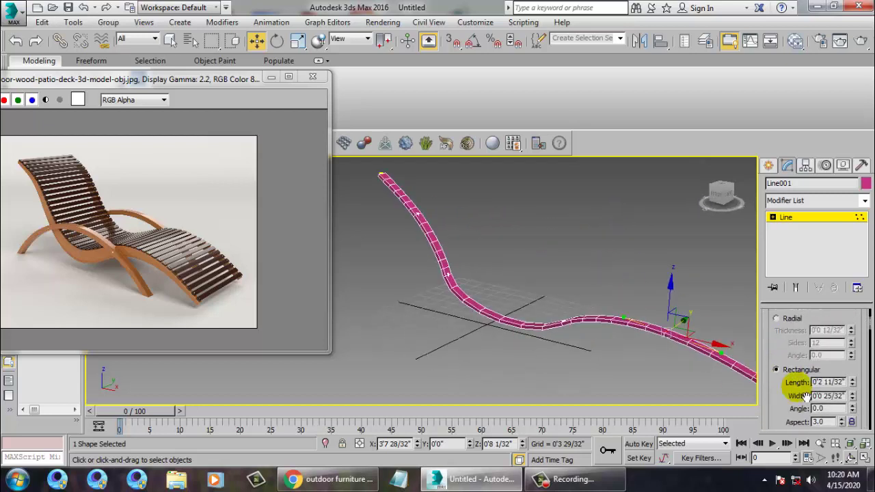
{"action": "left_click_drag", "start_coordinate": [851, 382], "coordinate": [801, 214]}
{"action": "mouse_move", "coordinate": [853, 382]}
{"action": "left_mouse_down"}
{"action": "mouse_move", "coordinate": [846, 358]}
{"action": "mouse_move", "coordinate": [865, 387]}
{"action": "left_mouse_up"}
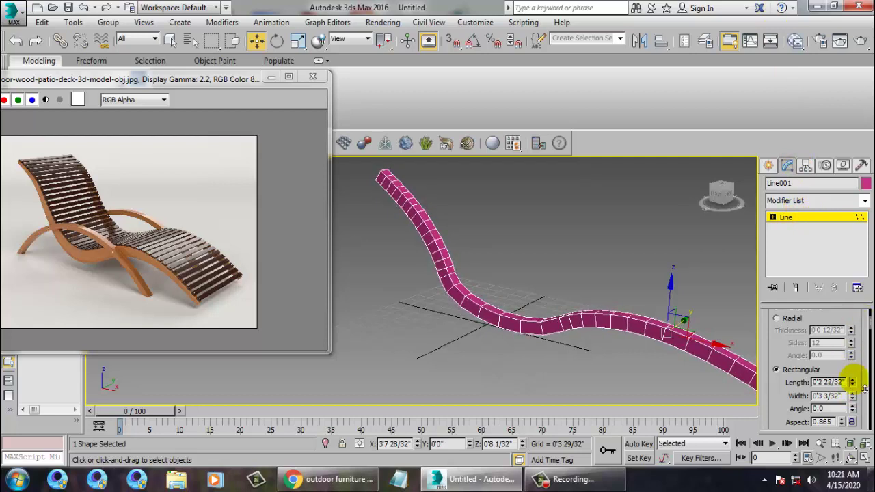
{"action": "mouse_move", "coordinate": [853, 396]}
{"action": "left_mouse_down"}
{"action": "mouse_move", "coordinate": [857, 370]}
{"action": "mouse_move", "coordinate": [866, 392]}
{"action": "left_mouse_up"}
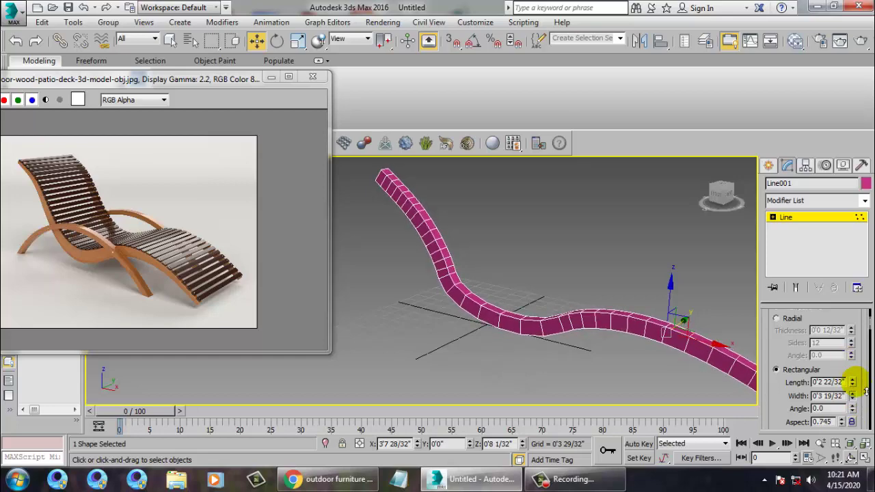
Convert the chair's side rail to an Editable Poly in the Front view.
{"action": "key", "text": "alt+w"}
{"action": "middle_click", "coordinate": [627, 226]}
{"action": "key", "text": "alt+w"}
{"action": "middle_click_drag", "start_coordinate": [601, 220], "coordinate": [673, 197]}
{"action": "scroll", "coordinate": [577, 254], "scroll_direction": "down", "scroll_amount": 3}
{"action": "middle_click_drag", "start_coordinate": [473, 256], "coordinate": [497, 264]}
{"action": "scroll", "coordinate": [499, 265], "scroll_direction": "up", "scroll_amount": 3}
{"action": "middle_click_drag", "start_coordinate": [596, 276], "coordinate": [572, 316]}
{"action": "middle_click_drag", "start_coordinate": [636, 326], "coordinate": [474, 263]}
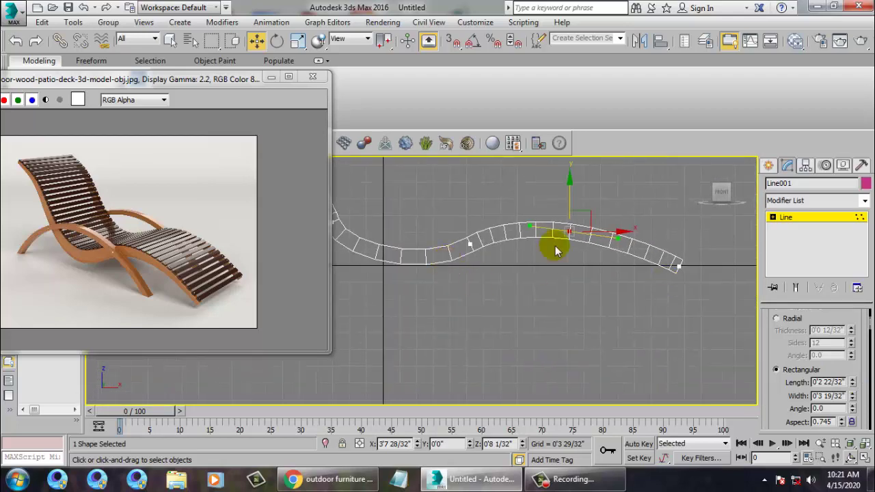
{"action": "right_click", "coordinate": [663, 260]}
{"action": "mouse_move", "coordinate": [710, 382]}
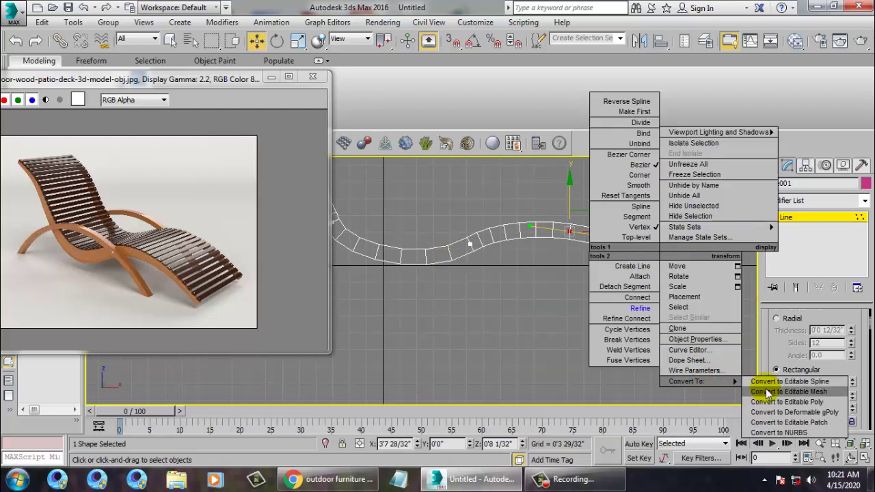
{"action": "left_click", "coordinate": [807, 406]}
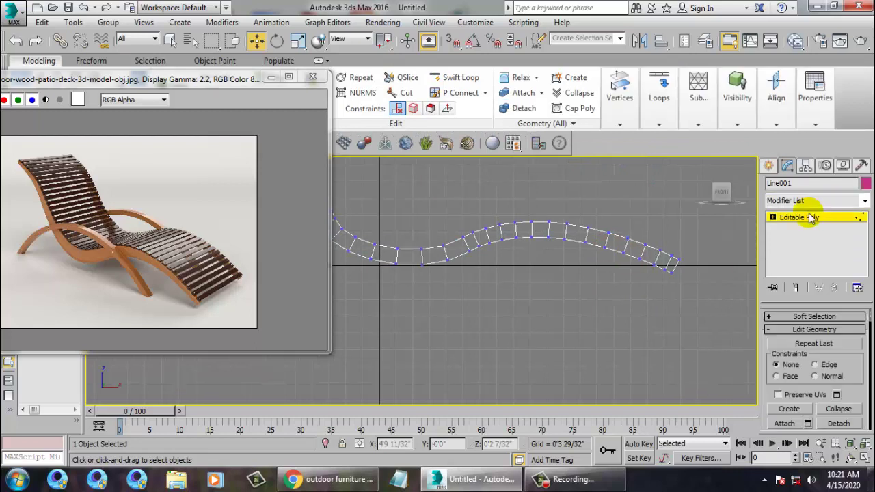
Remove alternate cross edges along the rail's leg-rest section, starting near the foot end.
{"action": "left_click", "coordinate": [773, 217]}
{"action": "left_click", "coordinate": [802, 239]}
{"action": "middle_click_drag", "start_coordinate": [630, 246], "coordinate": [638, 255]}
{"action": "left_click", "coordinate": [666, 265]}
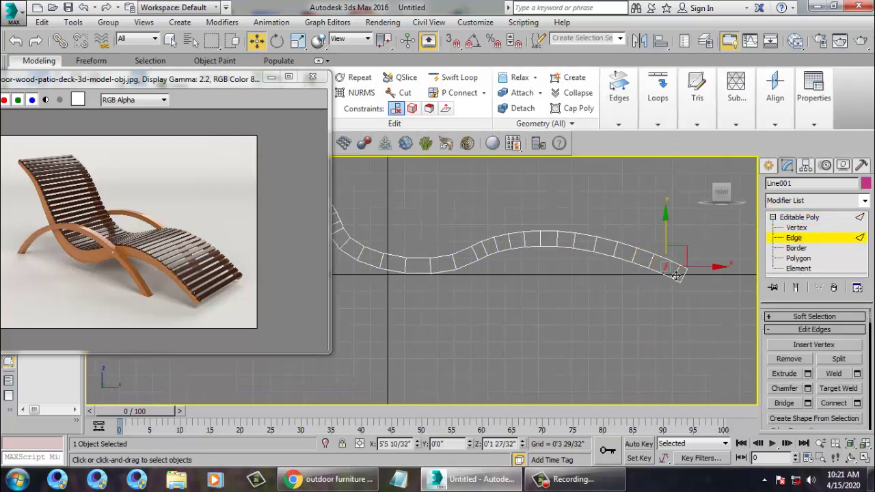
{"action": "left_click", "coordinate": [635, 256], "text": "ctrl"}
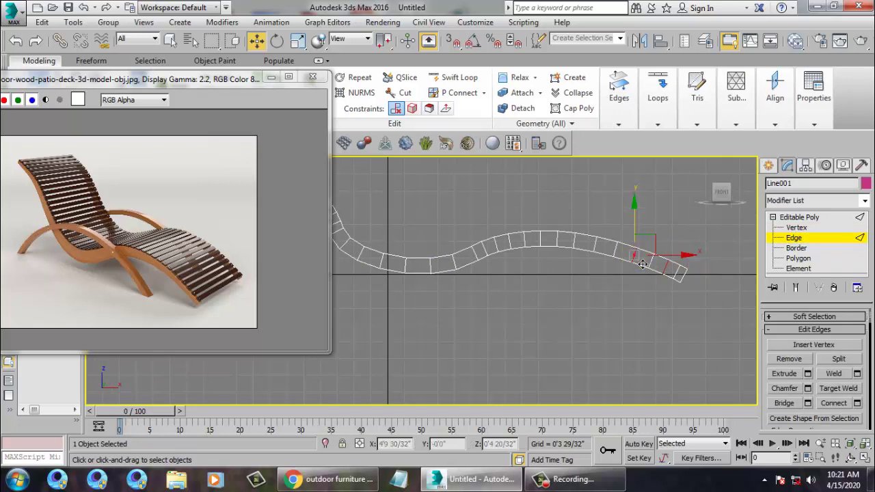
{"action": "left_click", "coordinate": [595, 247], "text": "ctrl"}
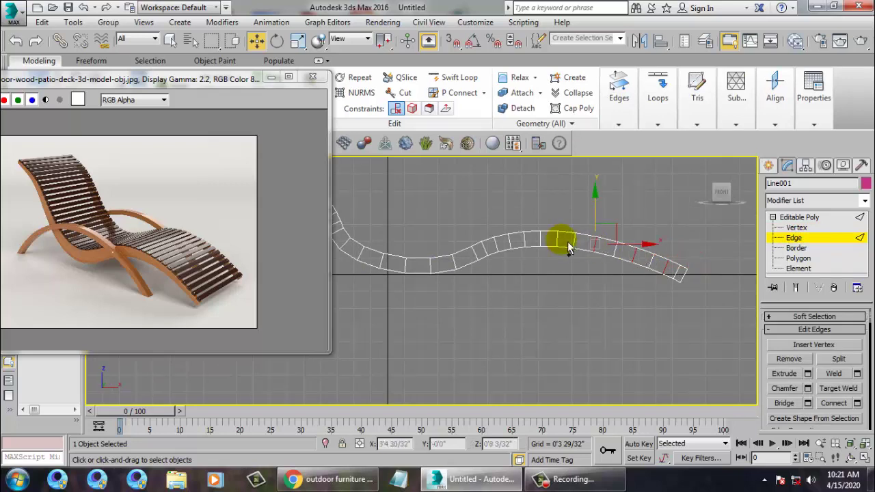
{"action": "left_click", "coordinate": [557, 239], "text": "ctrl"}
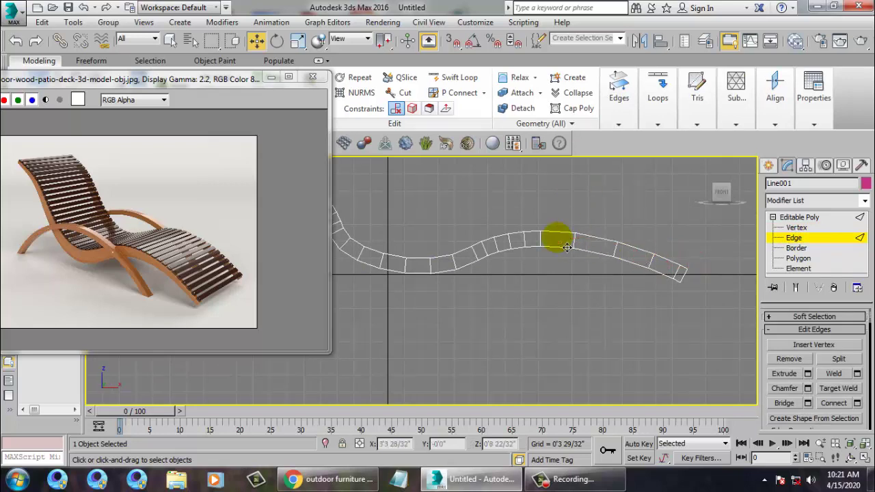
Remove alternate cross edges along the rail's hump between the leg rest and the seat.
{"action": "scroll", "coordinate": [538, 280], "scroll_direction": "up", "scroll_amount": 2}
{"action": "middle_click_drag", "start_coordinate": [533, 279], "coordinate": [514, 266]}
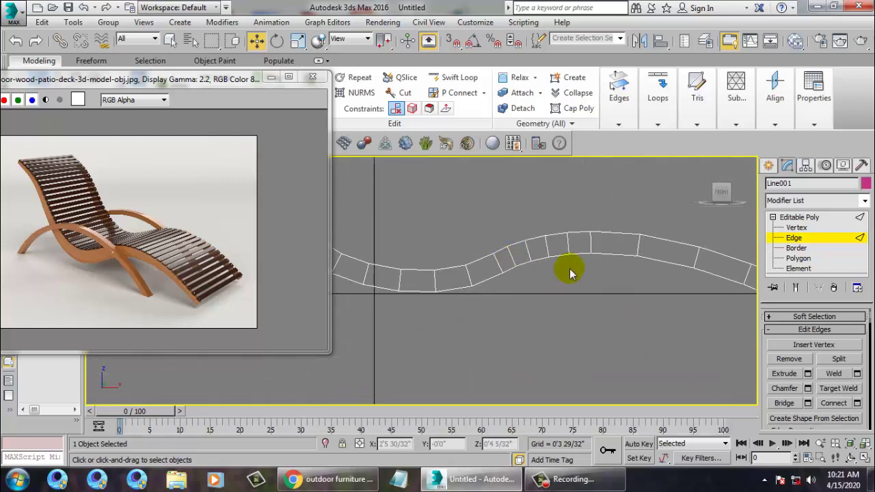
{"action": "left_click", "coordinate": [568, 245]}
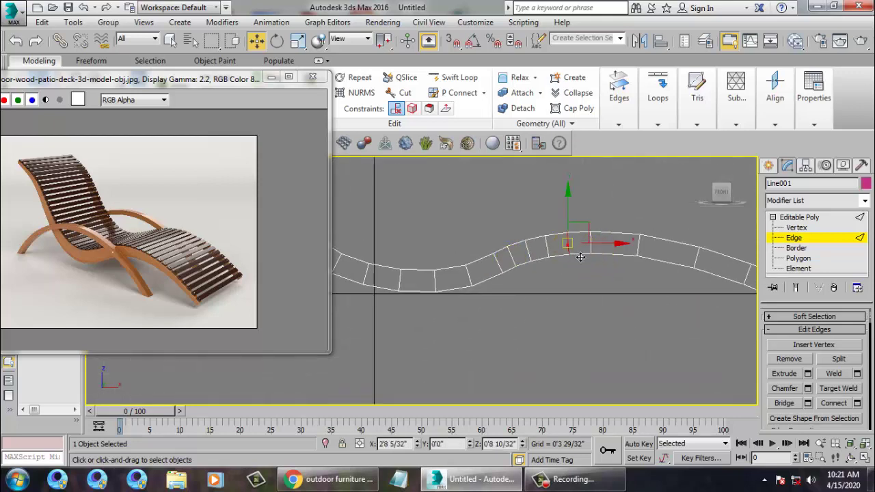
{"action": "left_click", "coordinate": [528, 251], "text": "ctrl"}
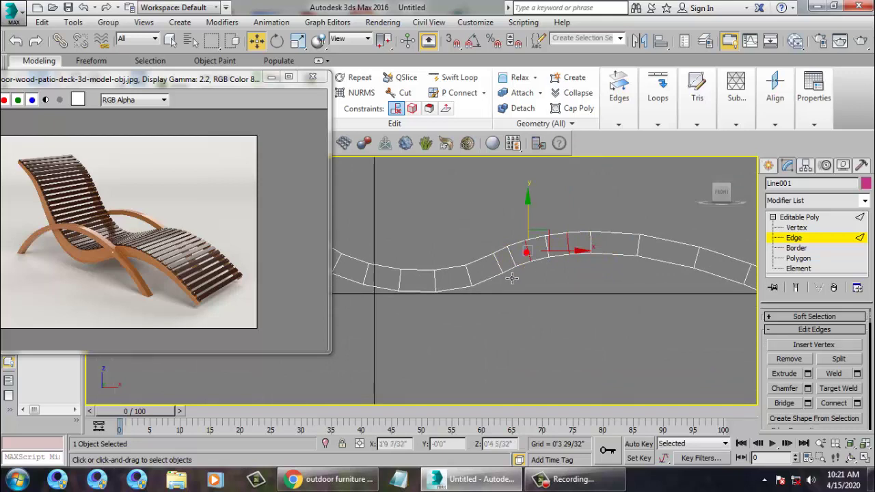
{"action": "left_click", "coordinate": [508, 273]}
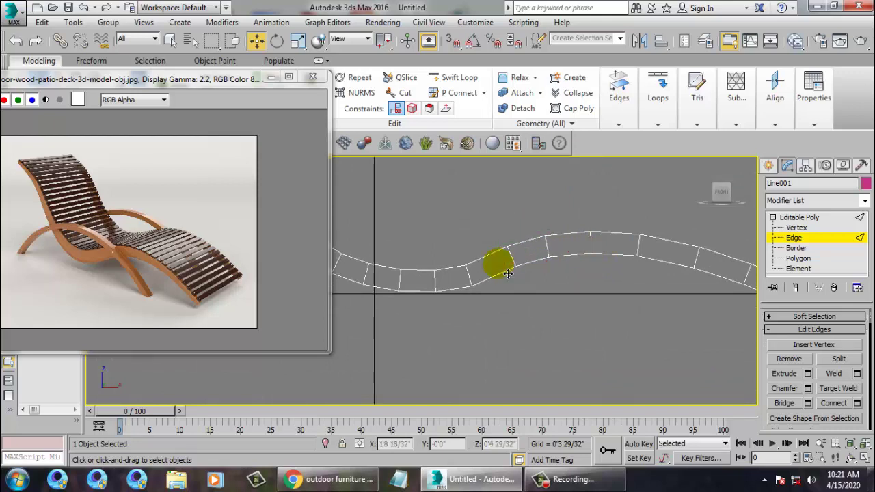
Remove alternate cross edges along the rail's backrest section, down to the bend into the seat.
{"action": "middle_click_drag", "start_coordinate": [533, 274], "coordinate": [694, 288]}
{"action": "middle_click_drag", "start_coordinate": [486, 220], "coordinate": [580, 316]}
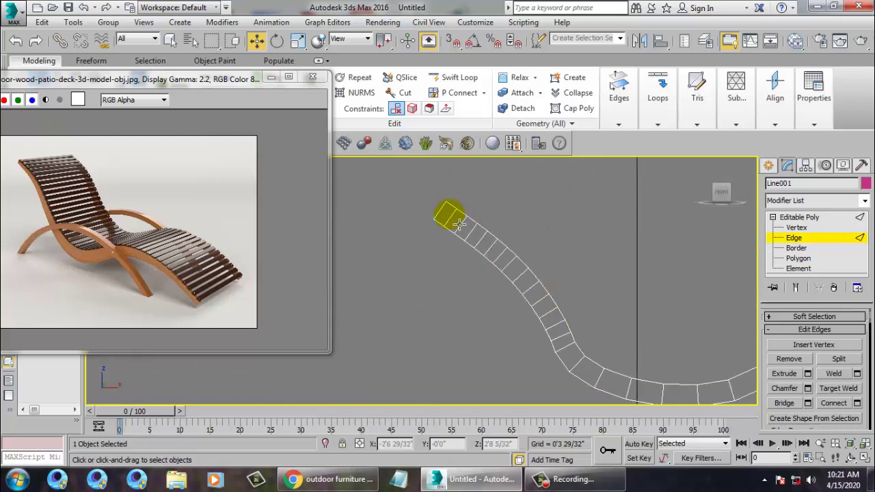
{"action": "left_click", "coordinate": [464, 228]}
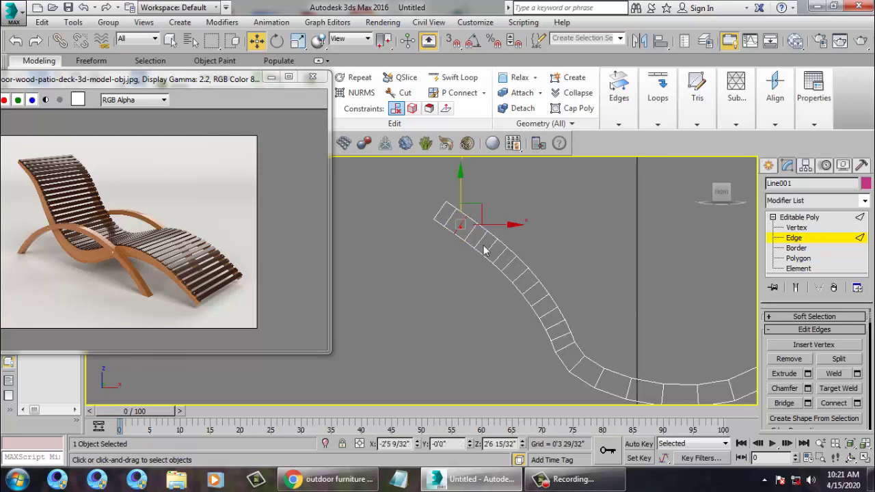
{"action": "left_click", "coordinate": [495, 252]}
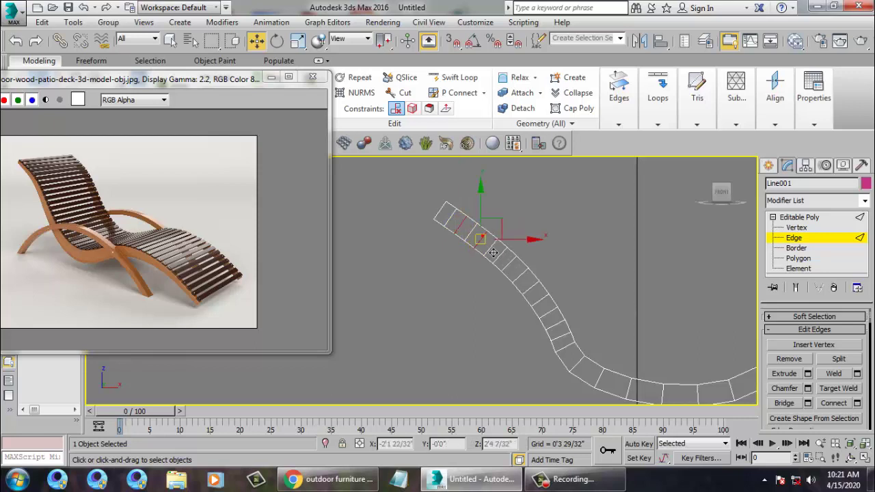
{"action": "left_click", "coordinate": [520, 276], "text": "ctrl"}
{"action": "left_click", "coordinate": [540, 302], "text": "ctrl"}
{"action": "left_click", "coordinate": [558, 325], "text": "ctrl"}
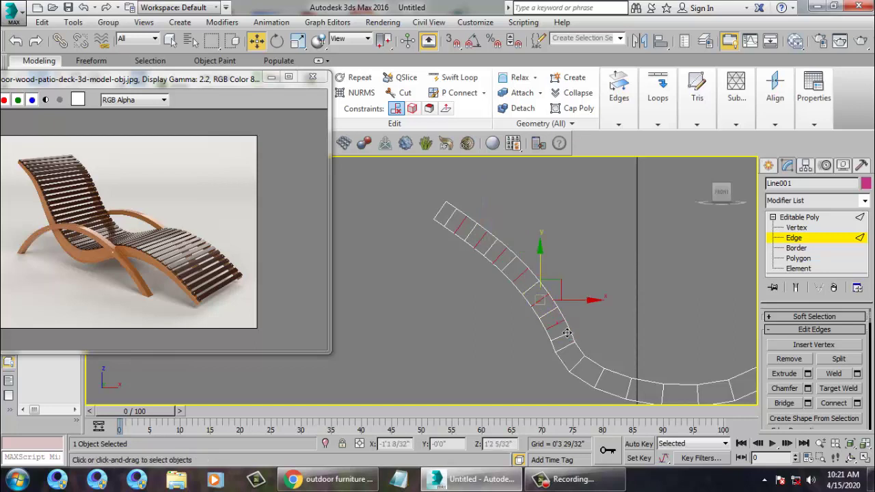
{"action": "key", "text": "ctrl+BackSpace"}
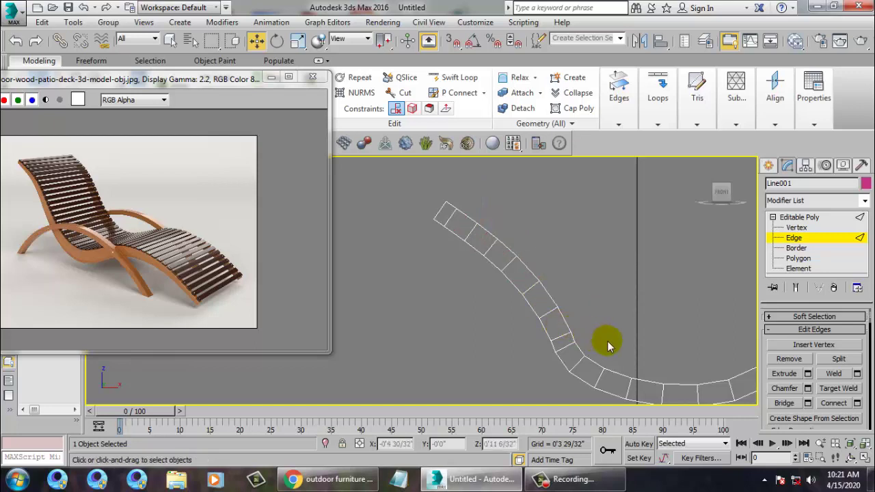
{"action": "middle_click_drag", "start_coordinate": [607, 340], "coordinate": [572, 319]}
{"action": "left_click", "coordinate": [538, 340]}
{"action": "key", "text": "ctrl+BackSpace"}
Try to uniformly scale the vertices of the last three cross-sections at the rail's foot end to 75%.
{"action": "middle_click_drag", "start_coordinate": [708, 335], "coordinate": [466, 274]}
{"action": "scroll", "coordinate": [543, 281], "scroll_direction": "down", "scroll_amount": 3}
{"action": "scroll", "coordinate": [543, 293], "scroll_direction": "up", "scroll_amount": 2}
{"action": "key", "text": "1"}
{"action": "middle_click_drag", "start_coordinate": [558, 271], "coordinate": [568, 277]}
{"action": "left_click_drag", "start_coordinate": [528, 246], "coordinate": [651, 375]}
{"action": "key", "text": "r"}
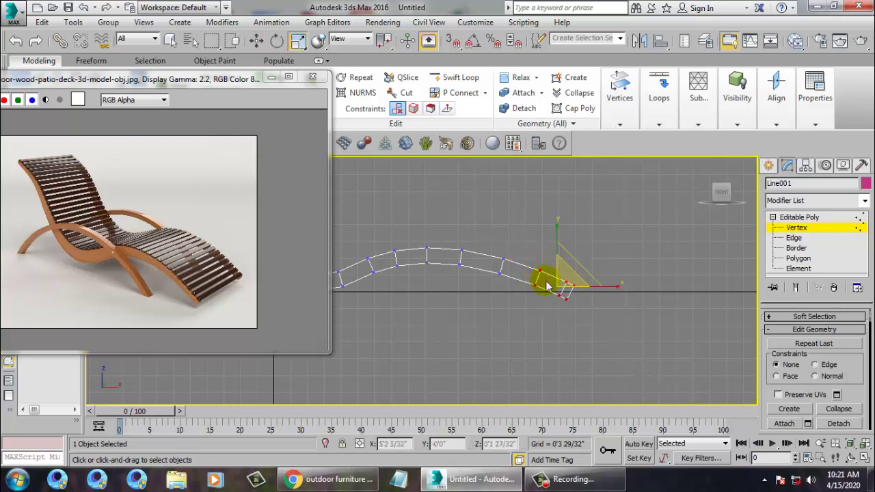
{"action": "left_click_drag", "start_coordinate": [563, 282], "coordinate": [585, 300]}
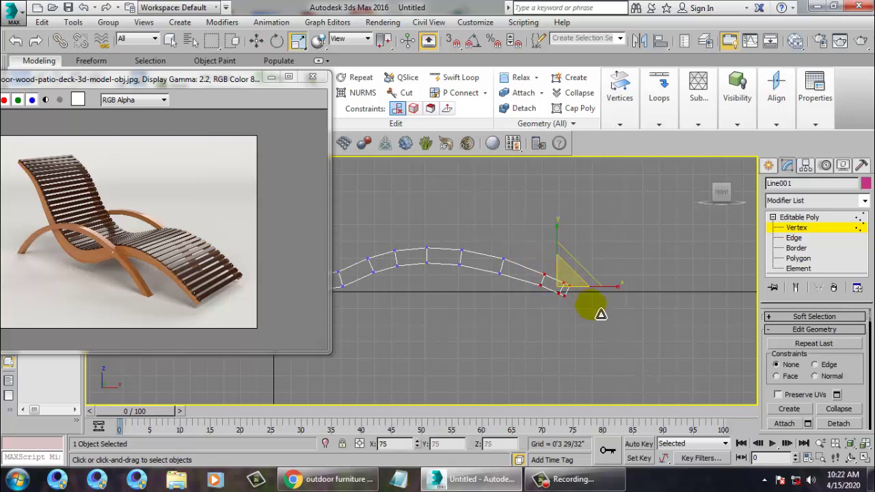
{"action": "key", "text": "ctrl+z"}
Taper the rail's foot end by scaling its end vertices to about 69% and slightly narrowing the cross-section before them.
{"action": "scroll", "coordinate": [590, 287], "scroll_direction": "up", "scroll_amount": 3}
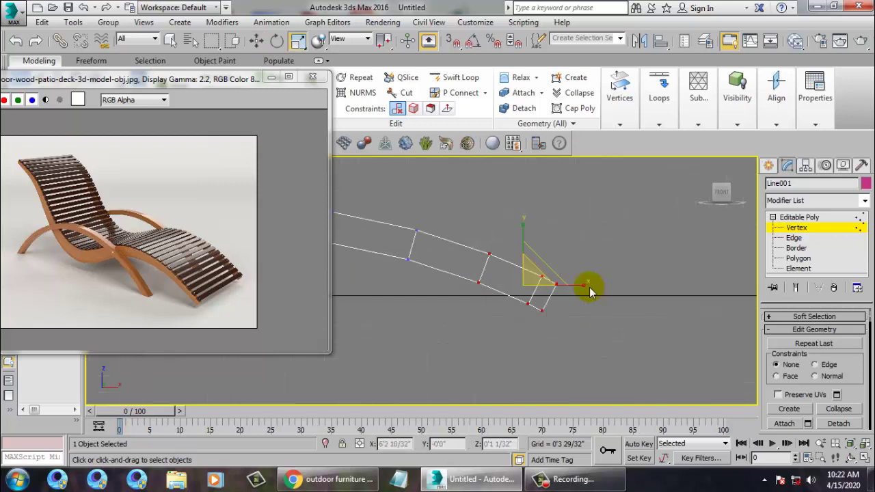
{"action": "left_click_drag", "start_coordinate": [627, 261], "coordinate": [527, 327]}
{"action": "left_click_drag", "start_coordinate": [553, 292], "coordinate": [584, 326]}
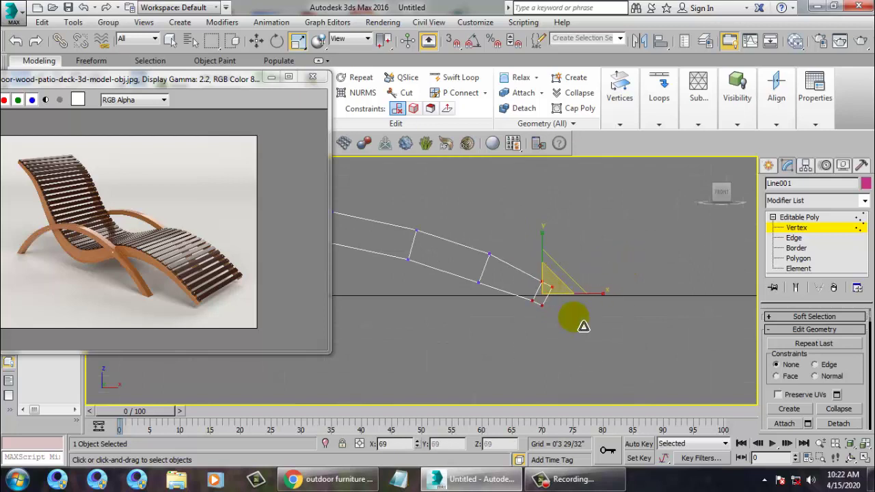
{"action": "left_click_drag", "start_coordinate": [443, 234], "coordinate": [507, 319]}
{"action": "left_click_drag", "start_coordinate": [486, 269], "coordinate": [496, 282]}
Thicken the rail's seat section by scaling its vertices vertically to about 116%, and nudge the adjoining hump vertices upward.
{"action": "middle_click_drag", "start_coordinate": [424, 223], "coordinate": [606, 240]}
{"action": "scroll", "coordinate": [606, 240], "scroll_direction": "down", "scroll_amount": 3}
{"action": "middle_click_drag", "start_coordinate": [417, 255], "coordinate": [533, 270]}
{"action": "left_click_drag", "start_coordinate": [543, 301], "coordinate": [621, 333]}
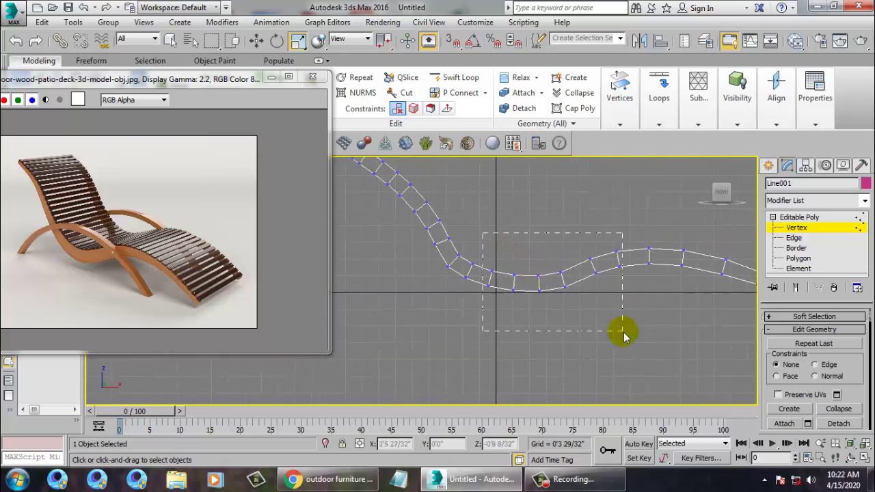
{"action": "left_click_drag", "start_coordinate": [556, 274], "coordinate": [559, 215]}
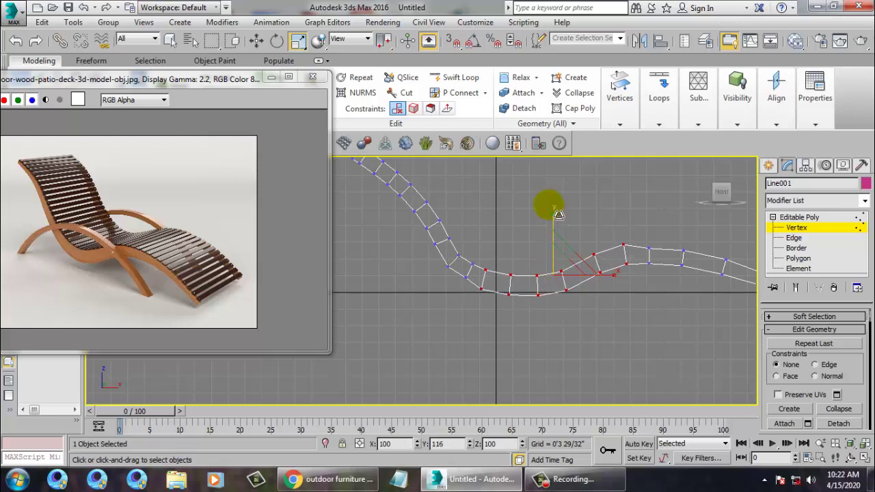
{"action": "left_click_drag", "start_coordinate": [659, 260], "coordinate": [659, 261]}
{"action": "key", "text": "w"}
{"action": "left_click_drag", "start_coordinate": [648, 207], "coordinate": [651, 201]}
Remove two more cross edges near the top end of the rail's backrest section.
{"action": "middle_click_drag", "start_coordinate": [436, 194], "coordinate": [538, 272]}
{"action": "scroll", "coordinate": [490, 243], "scroll_direction": "up", "scroll_amount": 5}
{"action": "scroll", "coordinate": [497, 237], "scroll_direction": "up", "scroll_amount": 3}
{"action": "left_click", "coordinate": [798, 240]}
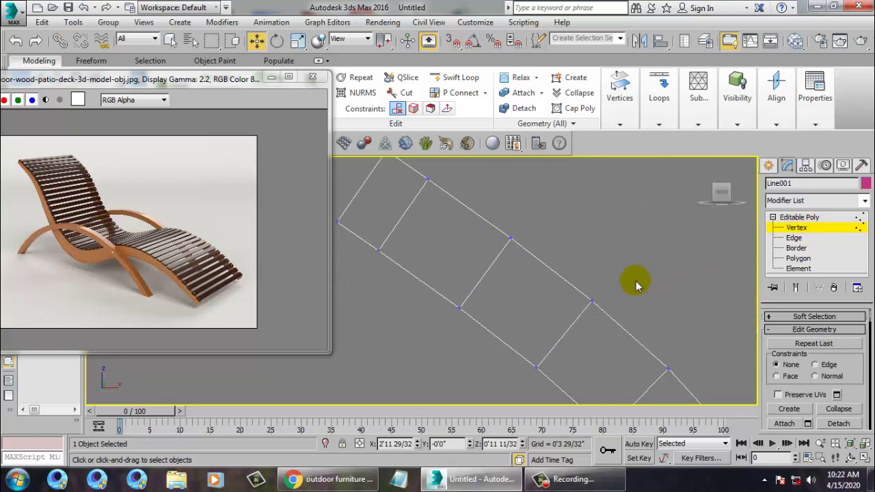
{"action": "left_click", "coordinate": [399, 237]}
{"action": "key", "text": "ctrl+BackSpace"}
{"action": "scroll", "coordinate": [631, 306], "scroll_direction": "down", "scroll_amount": 2}
{"action": "middle_click_drag", "start_coordinate": [631, 305], "coordinate": [549, 252]}
{"action": "left_click", "coordinate": [494, 276]}
{"action": "scroll", "coordinate": [583, 286], "scroll_direction": "down", "scroll_amount": 3}
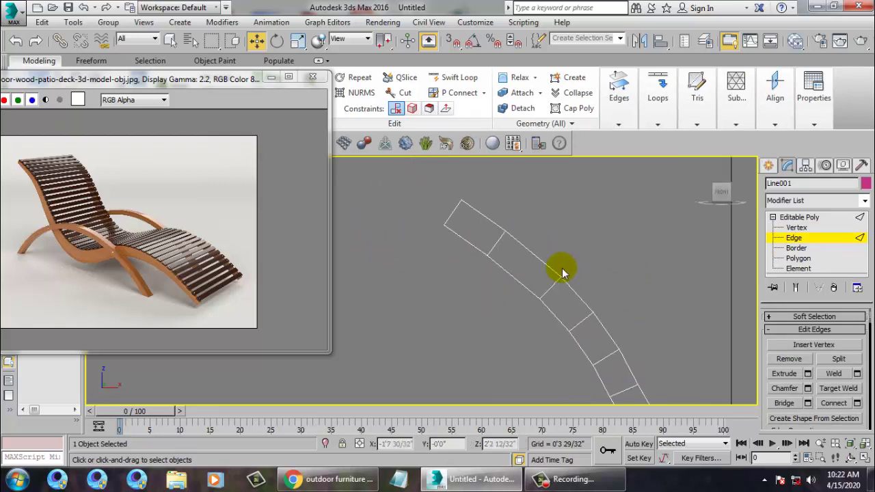
Taper the top of the backrest section by scaling down the vertices of its upper cross-sections.
{"action": "scroll", "coordinate": [585, 310], "scroll_direction": "down", "scroll_amount": 2}
{"action": "key", "text": "1"}
{"action": "left_click_drag", "start_coordinate": [445, 205], "coordinate": [505, 238]}
{"action": "key", "text": "r"}
{"action": "left_click_drag", "start_coordinate": [552, 287], "coordinate": [555, 300]}
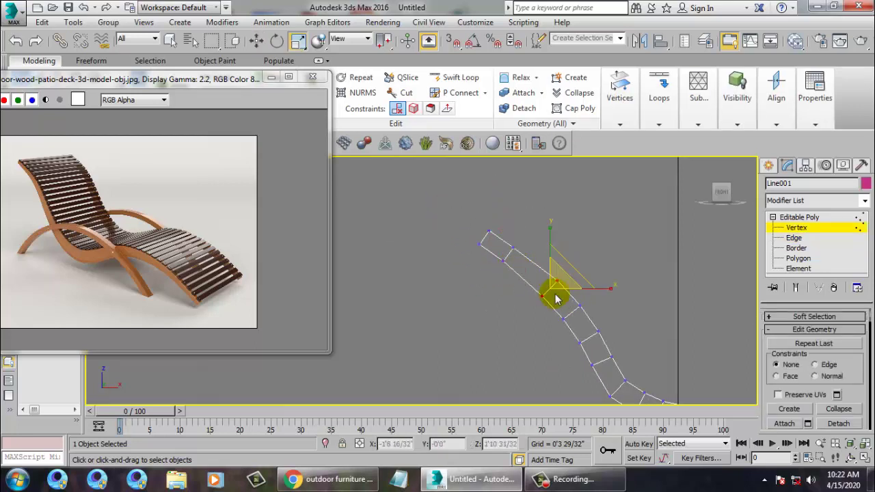
{"action": "middle_click_drag", "start_coordinate": [643, 313], "coordinate": [582, 256]}
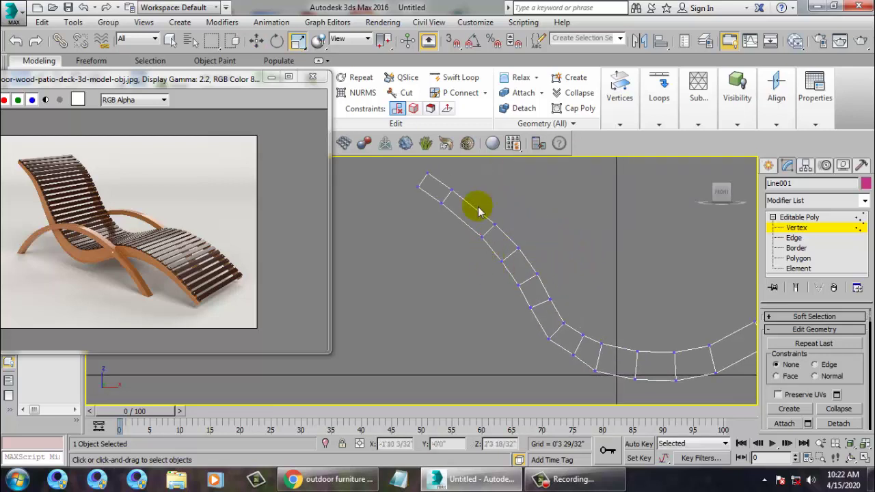
Leave vertex editing and examine the reshaped rail from several angles in the Perspective view.
{"action": "scroll", "coordinate": [567, 298], "scroll_direction": "down", "scroll_amount": 2}
{"action": "mouse_move", "coordinate": [536, 308]}
{"action": "middle_mouse_down"}
{"action": "mouse_move", "coordinate": [483, 332]}
{"action": "mouse_move", "coordinate": [418, 310]}
{"action": "middle_mouse_up"}
{"action": "scroll", "coordinate": [499, 308], "scroll_direction": "down", "scroll_amount": 3}
{"action": "key", "text": "alt+w"}
{"action": "right_click", "coordinate": [649, 374]}
{"action": "key", "text": "alt+w"}
{"action": "middle_click_drag", "start_coordinate": [636, 370], "coordinate": [658, 350], "text": "alt"}
{"action": "middle_click_drag", "start_coordinate": [596, 315], "coordinate": [581, 259], "text": "alt"}
{"action": "left_click", "coordinate": [816, 217]}
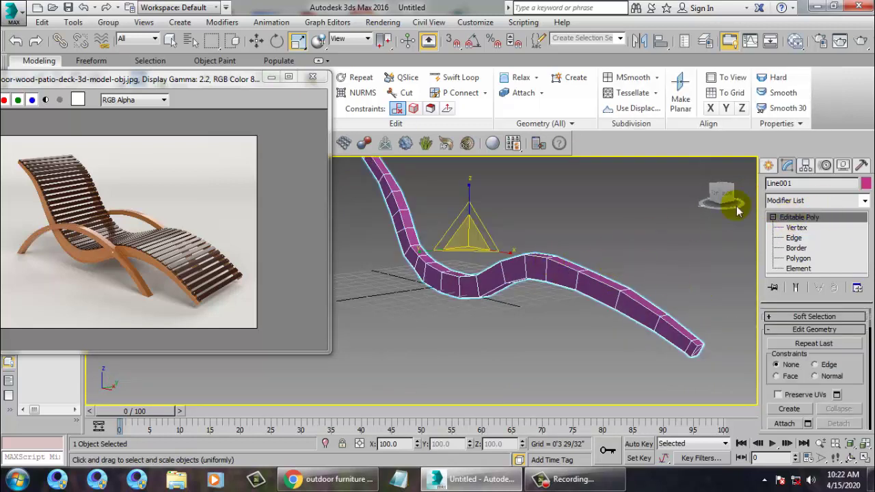
{"action": "middle_click_drag", "start_coordinate": [575, 192], "coordinate": [518, 194], "text": "alt"}
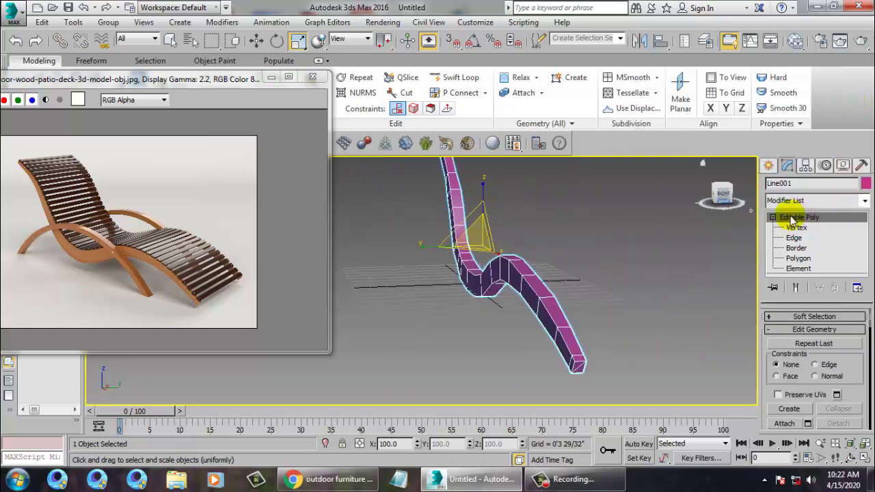
Create a narrow box slat about 3'2" long in the Top view, perpendicular to the rail at its backrest end.
{"action": "left_click", "coordinate": [768, 165]}
{"action": "left_click", "coordinate": [773, 186]}
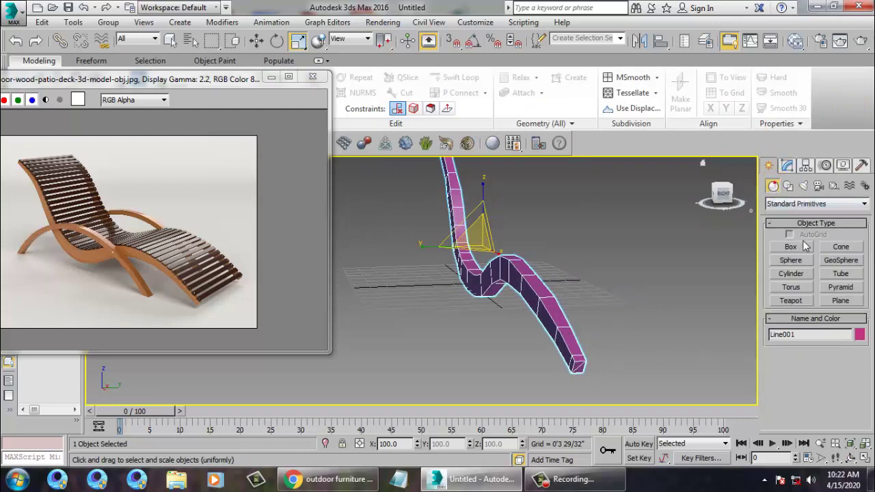
{"action": "left_click", "coordinate": [804, 247]}
{"action": "key", "text": "alt+w"}
{"action": "middle_click", "coordinate": [346, 223]}
{"action": "key", "text": "alt+w"}
{"action": "scroll", "coordinate": [520, 241], "scroll_direction": "up", "scroll_amount": 2}
{"action": "middle_click_drag", "start_coordinate": [522, 241], "coordinate": [498, 271]}
{"action": "scroll", "coordinate": [514, 265], "scroll_direction": "down", "scroll_amount": 5}
{"action": "scroll", "coordinate": [498, 272], "scroll_direction": "up", "scroll_amount": 3}
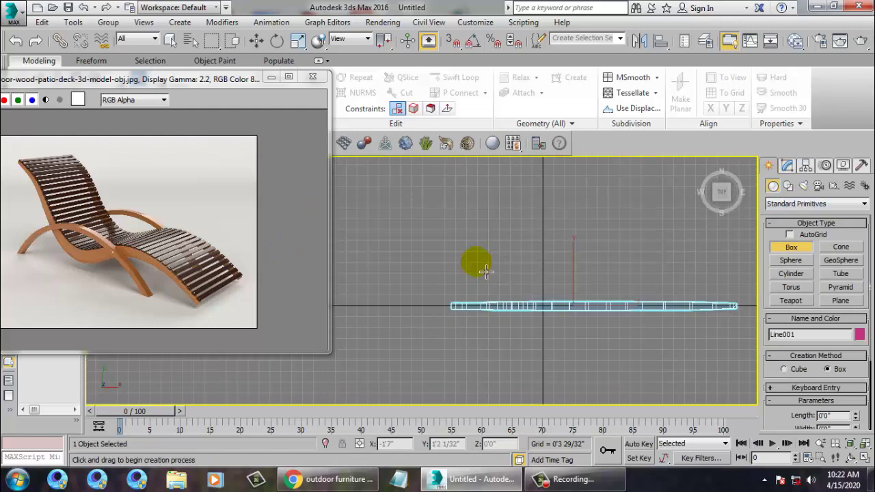
{"action": "left_click_drag", "start_coordinate": [454, 210], "coordinate": [462, 310]}
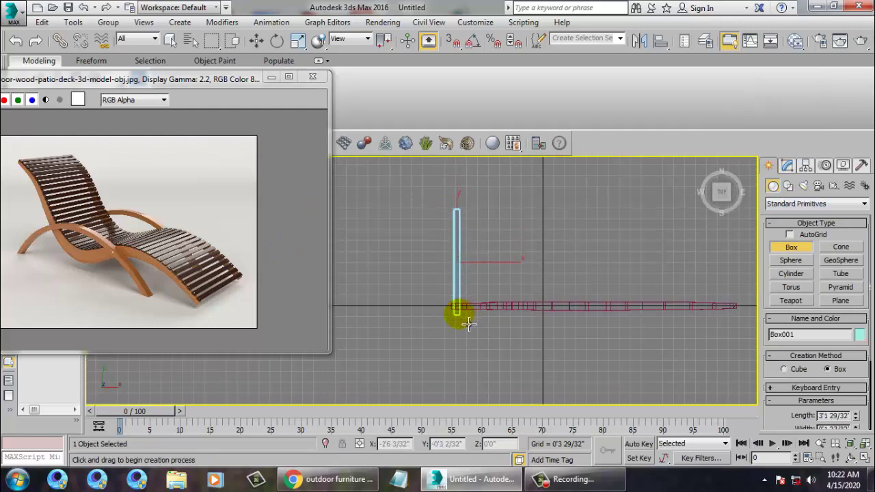
{"action": "left_click", "coordinate": [469, 319]}
Flatten the slat by scaling down its height in the Perspective view, and scale its width along X to about 79%.
{"action": "key", "text": "w"}
{"action": "key", "text": "alt+w"}
{"action": "middle_click", "coordinate": [577, 339]}
{"action": "key", "text": "alt+w"}
{"action": "middle_click_drag", "start_coordinate": [578, 338], "coordinate": [580, 307], "text": "alt"}
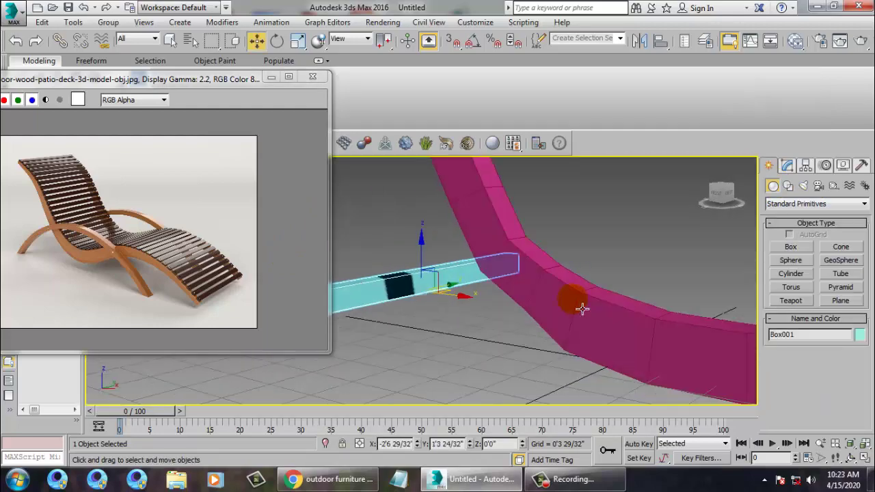
{"action": "scroll", "coordinate": [515, 281], "scroll_direction": "down", "scroll_amount": 6}
{"action": "scroll", "coordinate": [489, 277], "scroll_direction": "up", "scroll_amount": 3}
{"action": "scroll", "coordinate": [523, 277], "scroll_direction": "up", "scroll_amount": 4}
{"action": "scroll", "coordinate": [523, 277], "scroll_direction": "down", "scroll_amount": 3}
{"action": "middle_click_drag", "start_coordinate": [514, 276], "coordinate": [533, 272], "text": "alt"}
{"action": "scroll", "coordinate": [511, 278], "scroll_direction": "up", "scroll_amount": 2}
{"action": "key", "text": "r"}
{"action": "left_click_drag", "start_coordinate": [464, 213], "coordinate": [477, 425]}
{"action": "left_click", "coordinate": [525, 270]}
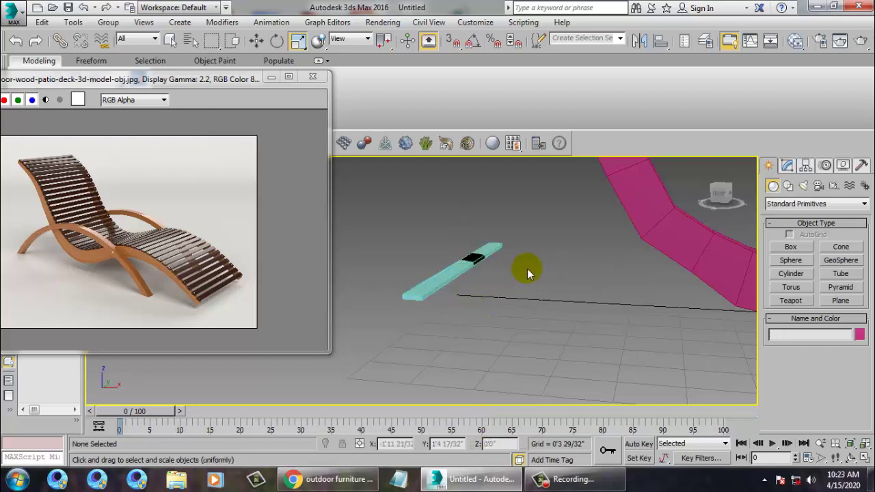
{"action": "left_click", "coordinate": [463, 281]}
{"action": "left_click_drag", "start_coordinate": [527, 278], "coordinate": [517, 278]}
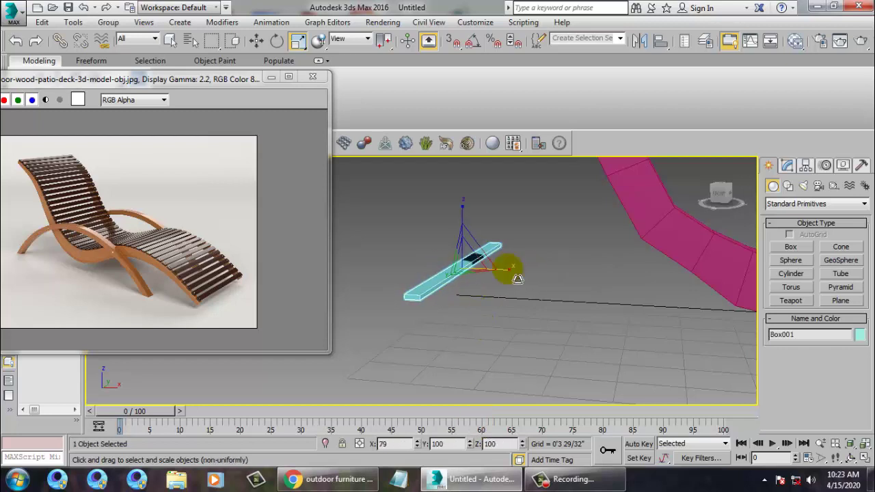
Raise the slat to the top of the rail's backrest, at a height of about 2'6 24/32".
{"action": "key", "text": "w"}
{"action": "left_click_drag", "start_coordinate": [462, 230], "coordinate": [462, 51]}
{"action": "scroll", "coordinate": [578, 282], "scroll_direction": "down", "scroll_amount": 5}
{"action": "key", "text": "z"}
{"action": "middle_click_drag", "start_coordinate": [580, 282], "coordinate": [614, 242]}
{"action": "scroll", "coordinate": [584, 266], "scroll_direction": "down", "scroll_amount": 7}
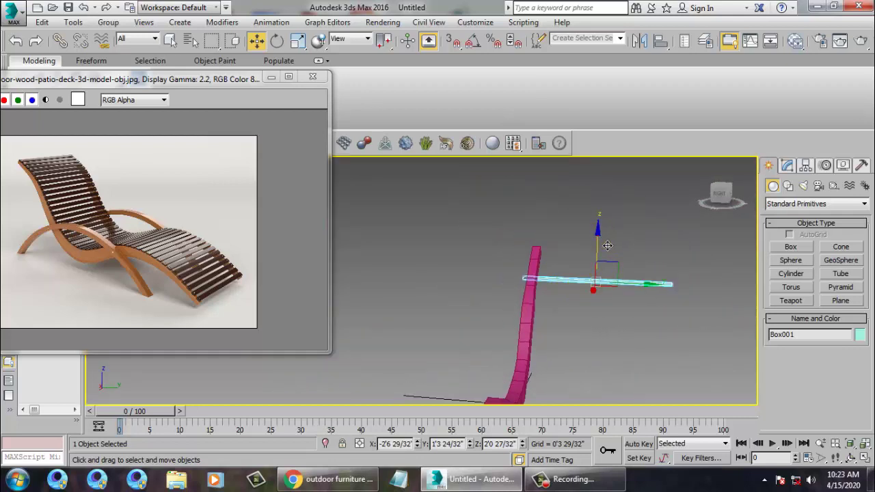
{"action": "left_click_drag", "start_coordinate": [597, 257], "coordinate": [598, 233]}
Slide the slat along Y to about 1'8 31/32" so its end rests on the rail.
{"action": "middle_click_drag", "start_coordinate": [568, 231], "coordinate": [623, 319], "text": "alt"}
{"action": "scroll", "coordinate": [630, 285], "scroll_direction": "up", "scroll_amount": 4}
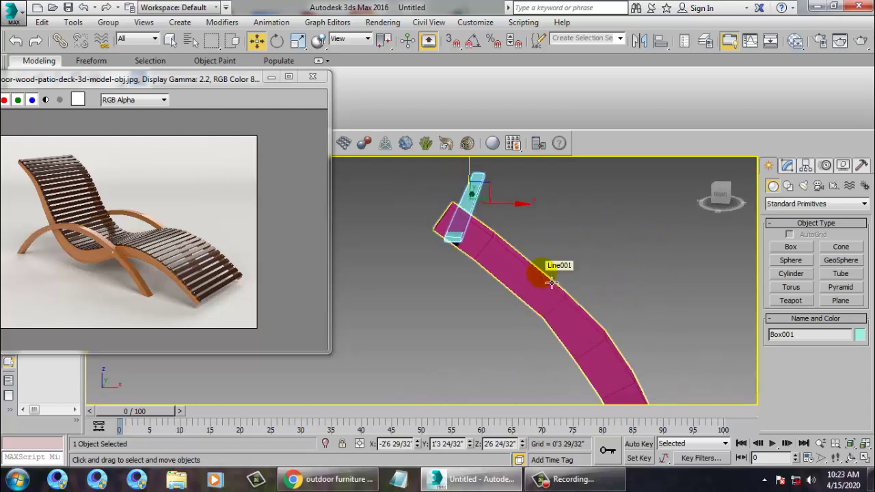
{"action": "middle_click_drag", "start_coordinate": [551, 282], "coordinate": [504, 220], "text": "alt"}
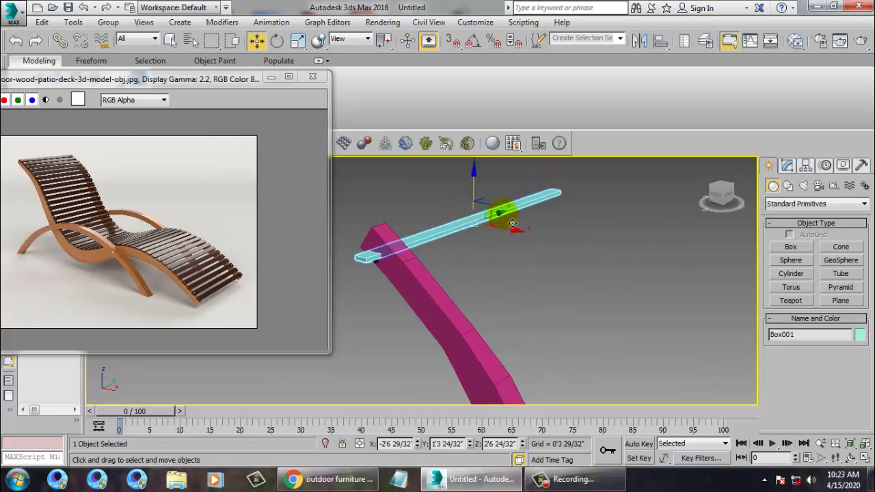
{"action": "left_click_drag", "start_coordinate": [503, 210], "coordinate": [527, 201]}
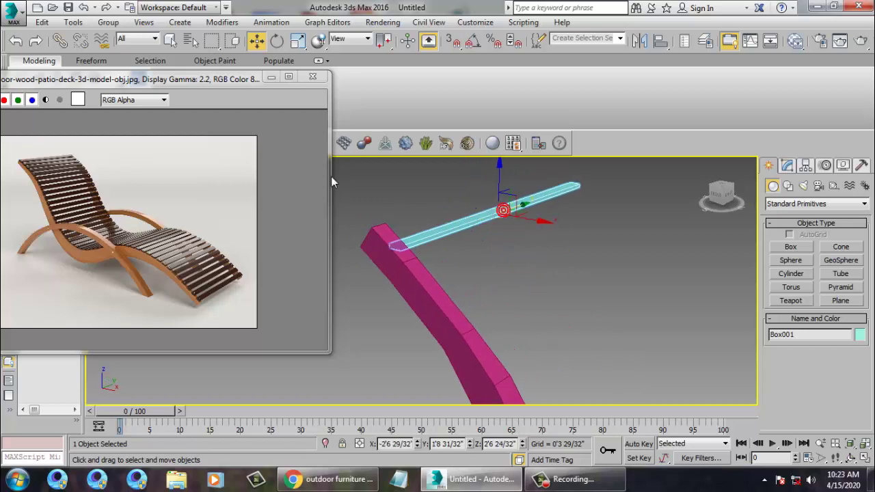
{"action": "left_click", "coordinate": [73, 22]}
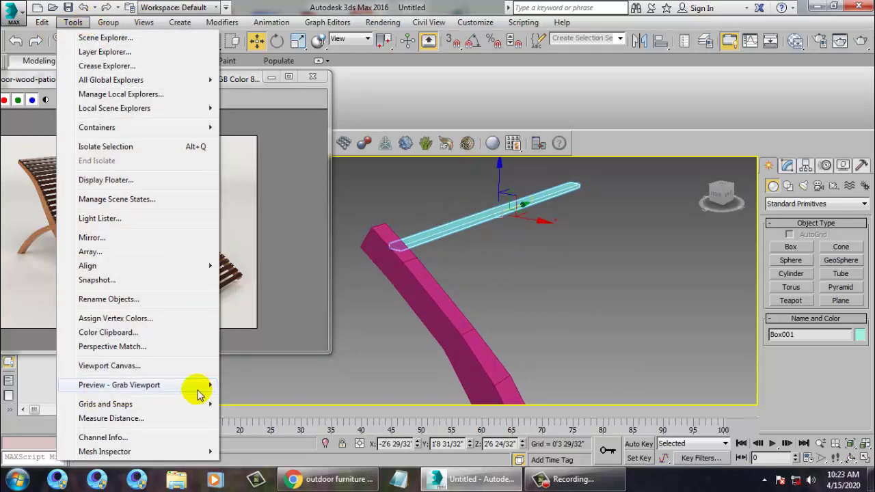
{"action": "mouse_move", "coordinate": [203, 268]}
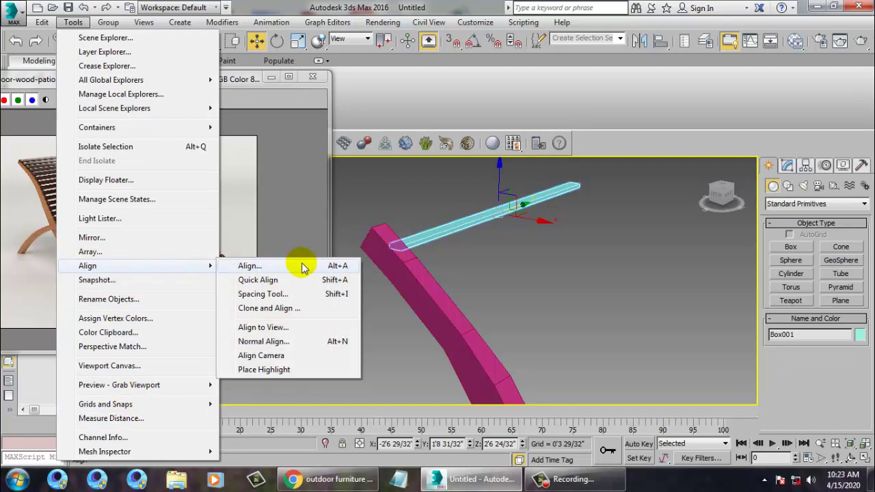
{"action": "left_click", "coordinate": [307, 294]}
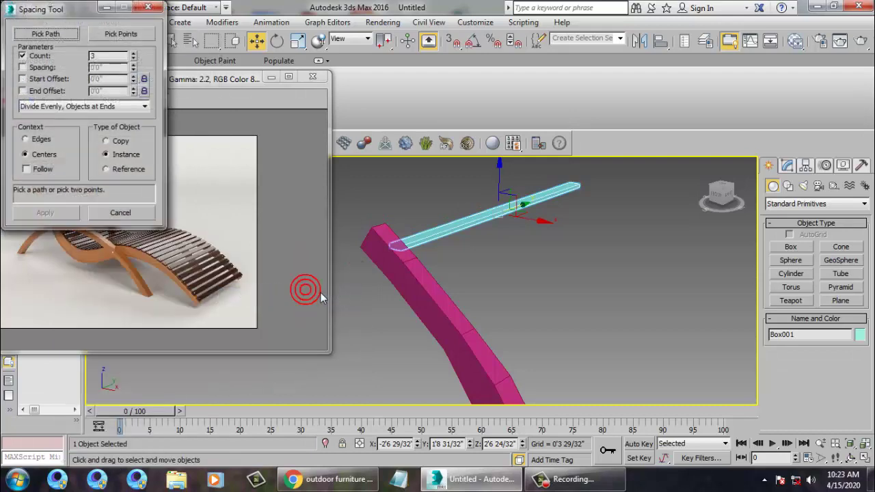
{"action": "left_click", "coordinate": [43, 36]}
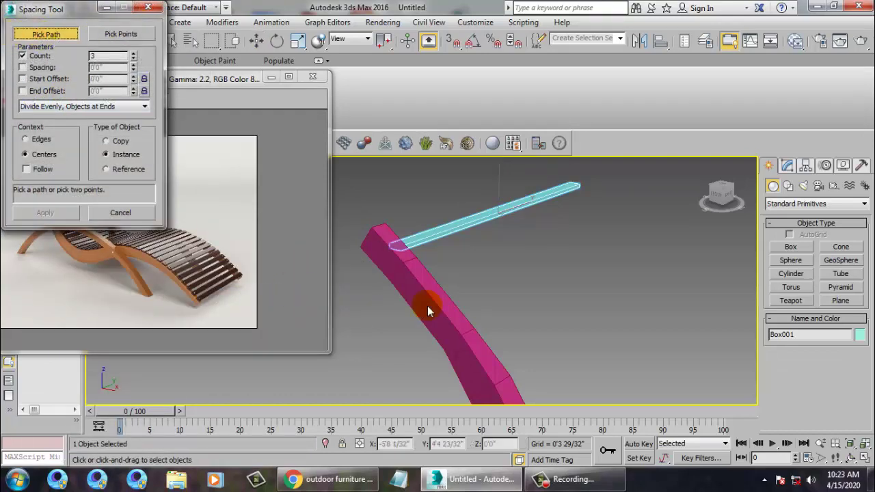
{"action": "left_click", "coordinate": [449, 300]}
{"action": "left_click", "coordinate": [128, 217]}
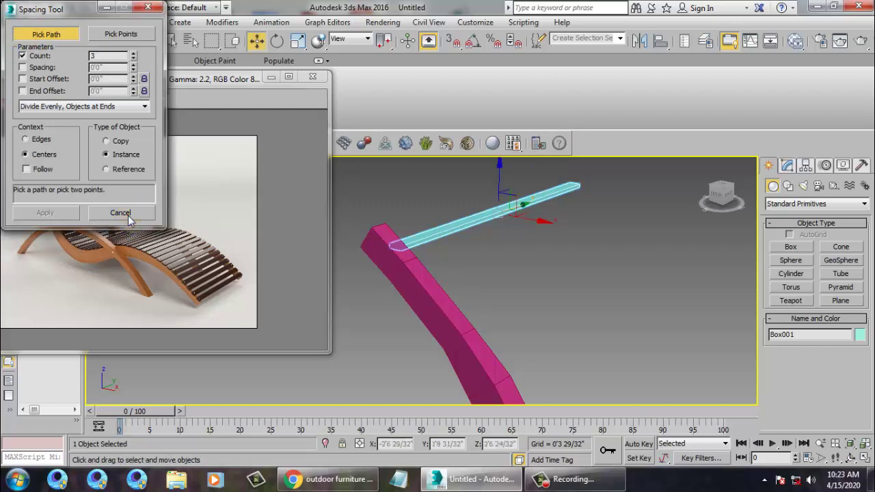
{"action": "left_click", "coordinate": [587, 350]}
{"action": "left_click", "coordinate": [148, 10]}
Draw a smooth line spline in the Front view, tracing the middle of the rail from its backrest end to its foot end.
{"action": "left_click", "coordinate": [423, 292]}
{"action": "key", "text": "alt+w"}
{"action": "middle_click_drag", "start_coordinate": [689, 245], "coordinate": [668, 246]}
{"action": "key", "text": "alt+w"}
{"action": "middle_click_drag", "start_coordinate": [566, 218], "coordinate": [607, 198]}
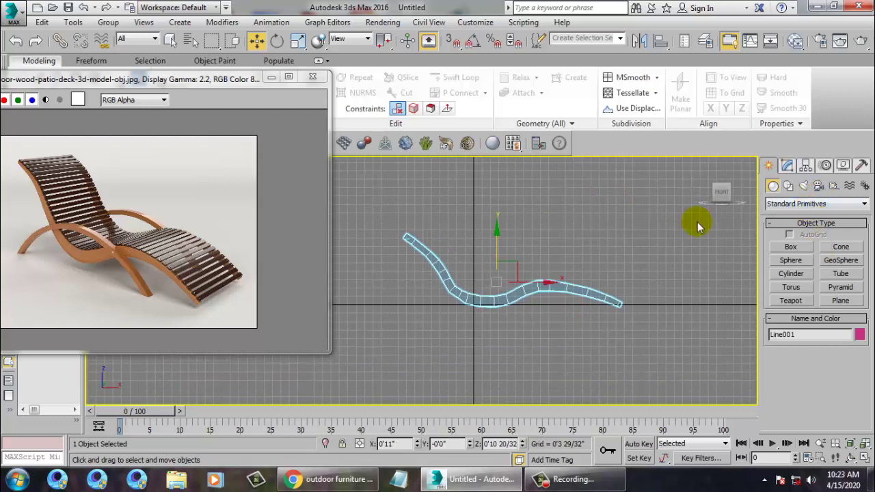
{"action": "left_click", "coordinate": [787, 186]}
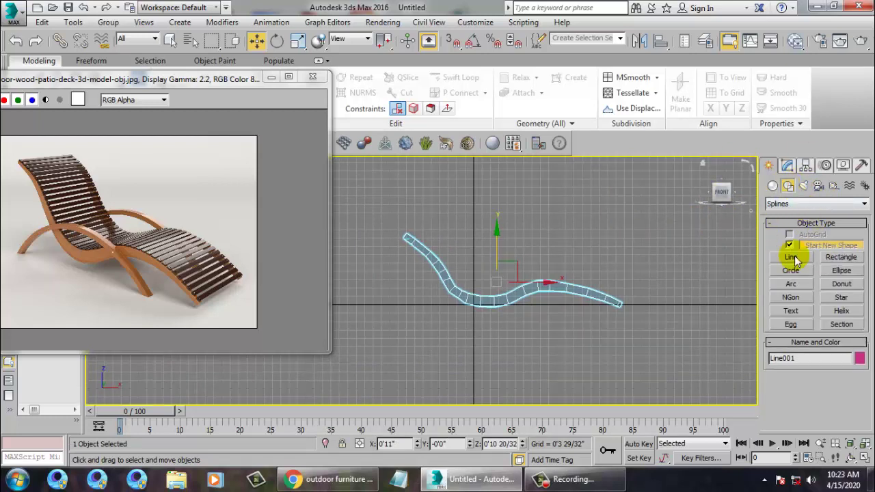
{"action": "left_click", "coordinate": [791, 257]}
{"action": "scroll", "coordinate": [421, 241], "scroll_direction": "up", "scroll_amount": 5}
{"action": "scroll", "coordinate": [484, 233], "scroll_direction": "down", "scroll_amount": 3}
{"action": "middle_click_drag", "start_coordinate": [535, 260], "coordinate": [486, 232]}
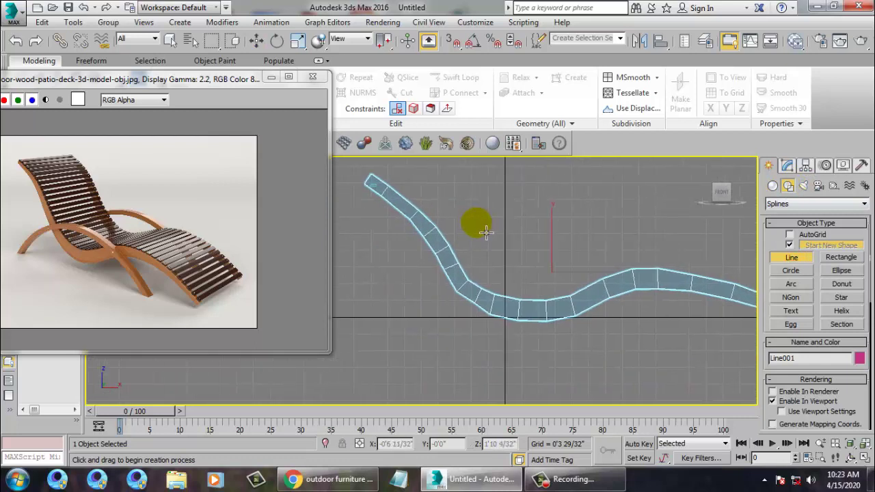
{"action": "left_click", "coordinate": [367, 180]}
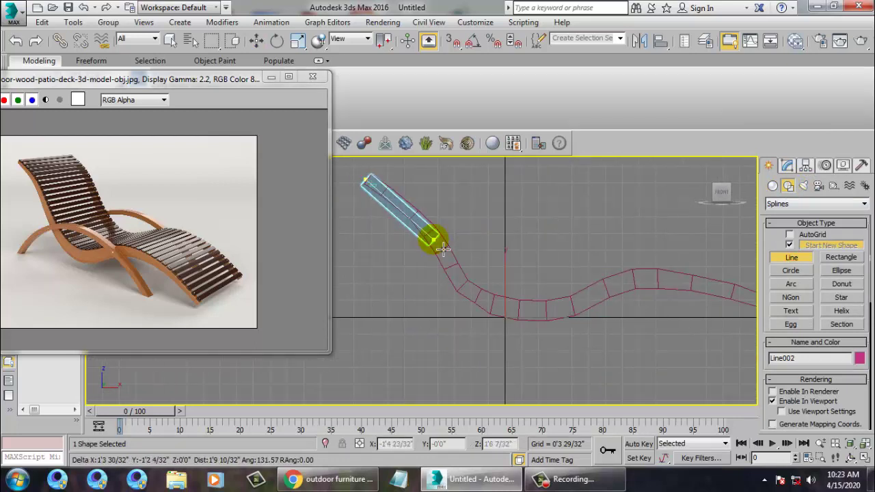
{"action": "left_click", "coordinate": [437, 240]}
{"action": "left_click", "coordinate": [505, 310]}
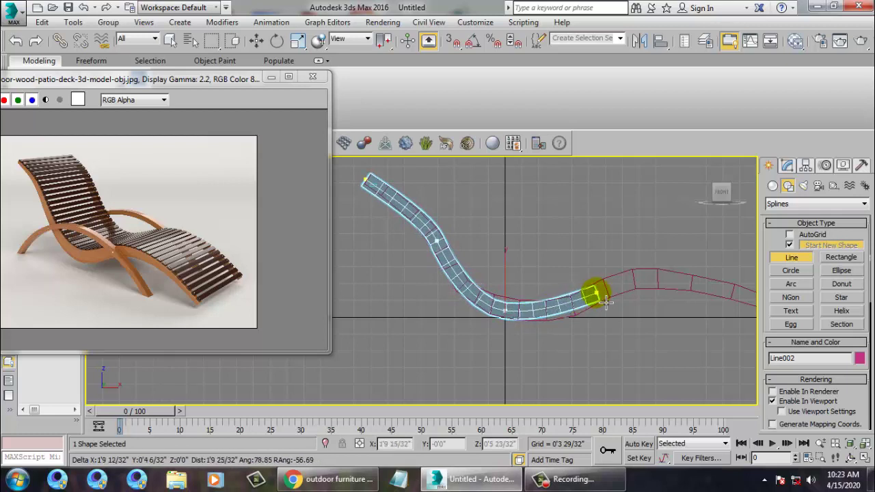
{"action": "left_click", "coordinate": [635, 276]}
{"action": "middle_click_drag", "start_coordinate": [716, 292], "coordinate": [599, 289]}
{"action": "left_click", "coordinate": [681, 311]}
{"action": "right_click", "coordinate": [726, 348]}
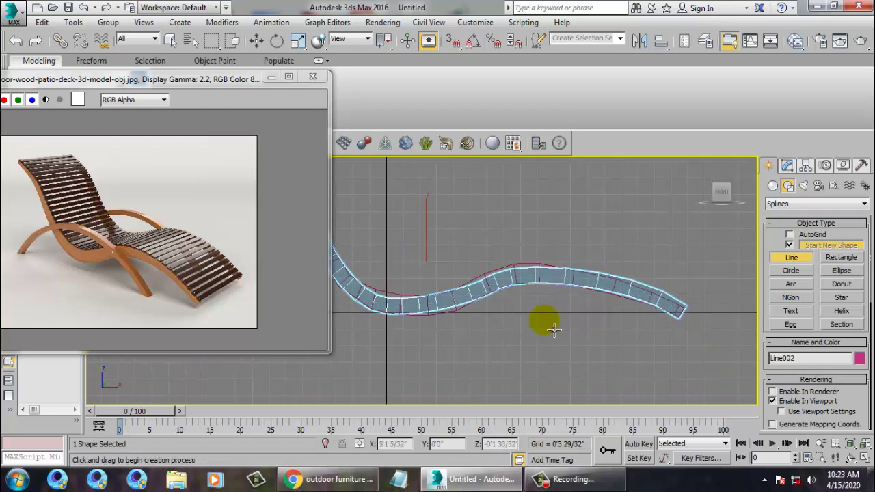
Move the spline vertex on the rise toward the leg rest so the curve follows the rail.
{"action": "key", "text": "w"}
{"action": "middle_click_drag", "start_coordinate": [507, 290], "coordinate": [570, 272]}
{"action": "scroll", "coordinate": [558, 269], "scroll_direction": "up", "scroll_amount": 2}
{"action": "key", "text": "1"}
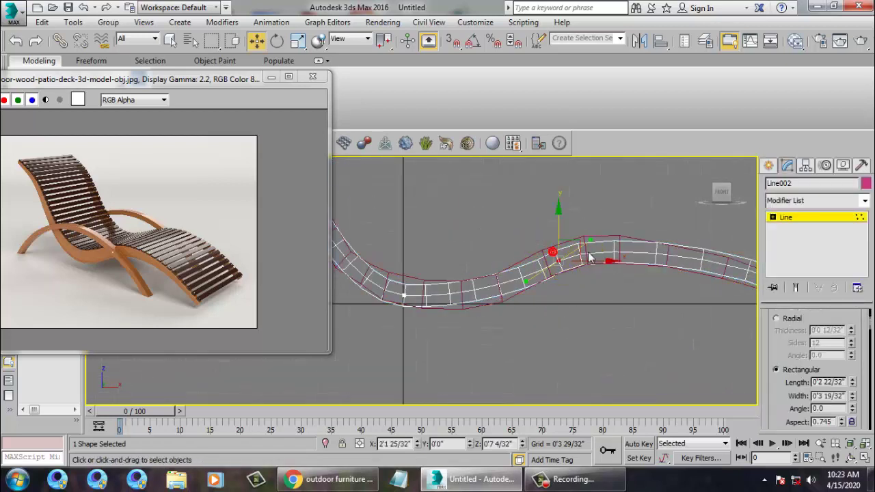
{"action": "mouse_move", "coordinate": [583, 252]}
{"action": "left_mouse_down"}
{"action": "mouse_move", "coordinate": [583, 243]}
{"action": "mouse_move", "coordinate": [588, 248]}
{"action": "left_mouse_up"}
Refine the spline with an extra vertex between the seat dip and the leg-rest rise, and select that vertex.
{"action": "left_click_drag", "start_coordinate": [400, 274], "coordinate": [462, 313]}
{"action": "right_click", "coordinate": [516, 266]}
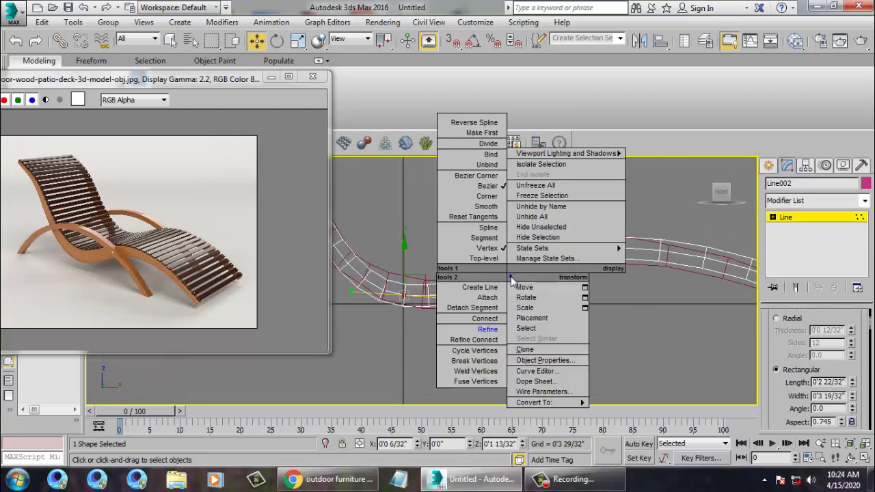
{"action": "left_click", "coordinate": [489, 338]}
{"action": "left_click", "coordinate": [503, 282]}
{"action": "right_click", "coordinate": [543, 292]}
{"action": "key", "text": "1"}
{"action": "key", "text": "1"}
{"action": "left_click_drag", "start_coordinate": [483, 330], "coordinate": [524, 249]}
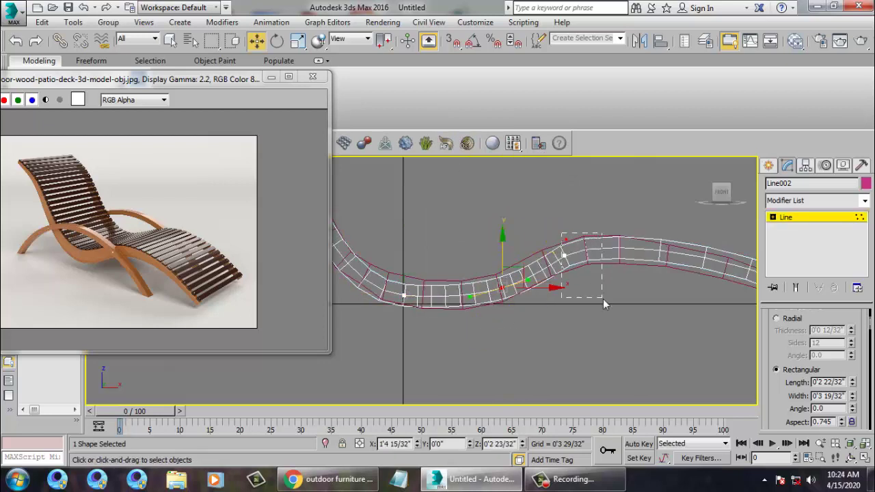
Adjust the tangent handles of the leg-rest rise vertex and the foot-end vertex so the spline matches the rail.
{"action": "left_click_drag", "start_coordinate": [562, 225], "coordinate": [564, 228]}
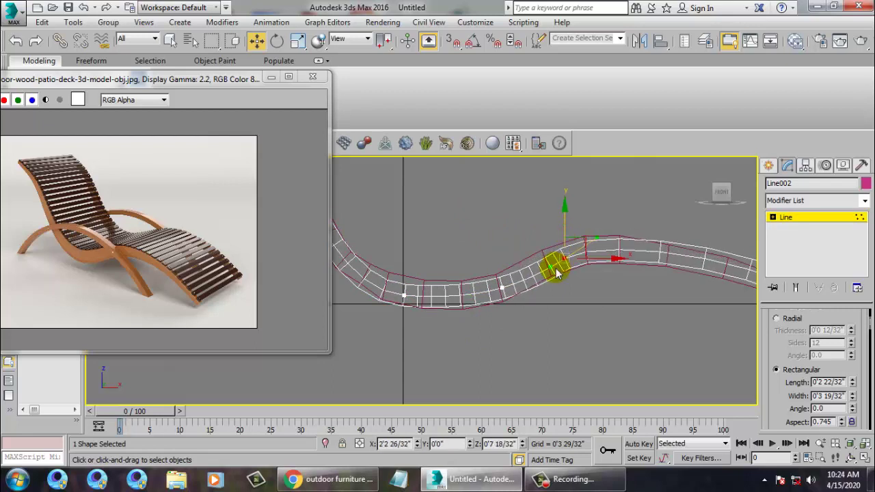
{"action": "mouse_move", "coordinate": [550, 266]}
{"action": "left_mouse_down"}
{"action": "mouse_move", "coordinate": [525, 263]}
{"action": "mouse_move", "coordinate": [535, 267]}
{"action": "left_mouse_up"}
{"action": "middle_click_drag", "start_coordinate": [611, 263], "coordinate": [388, 241]}
{"action": "left_click_drag", "start_coordinate": [573, 249], "coordinate": [661, 348]}
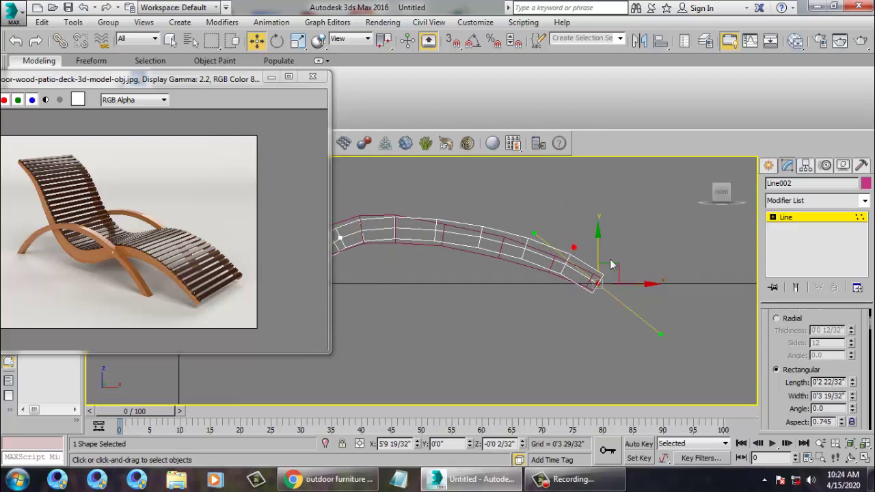
{"action": "left_click_drag", "start_coordinate": [533, 234], "coordinate": [621, 344]}
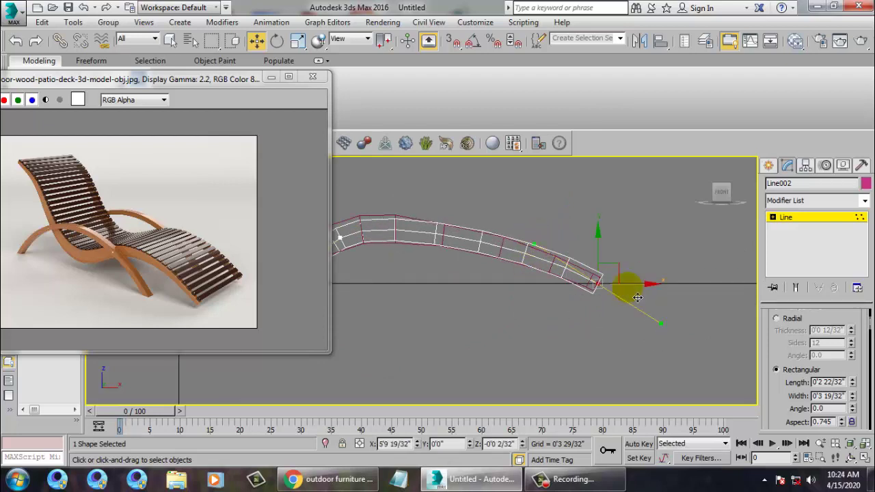
{"action": "left_click_drag", "start_coordinate": [629, 285], "coordinate": [631, 284]}
Check how closely the spline follows the rail around the seat bend, and view the whole chair in the Perspective view.
{"action": "middle_click_drag", "start_coordinate": [367, 267], "coordinate": [587, 253]}
{"action": "scroll", "coordinate": [580, 263], "scroll_direction": "down", "scroll_amount": 2}
{"action": "middle_click_drag", "start_coordinate": [527, 230], "coordinate": [562, 285]}
{"action": "scroll", "coordinate": [537, 296], "scroll_direction": "up", "scroll_amount": 2}
{"action": "middle_click_drag", "start_coordinate": [494, 269], "coordinate": [517, 275]}
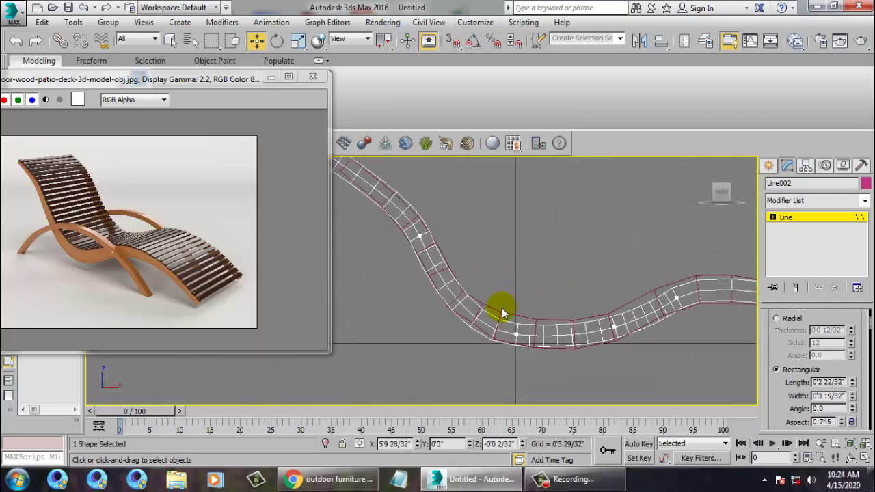
{"action": "left_click_drag", "start_coordinate": [518, 312], "coordinate": [516, 308]}
{"action": "middle_click_drag", "start_coordinate": [648, 313], "coordinate": [526, 305]}
{"action": "key", "text": "alt+w"}
{"action": "middle_click", "coordinate": [609, 347]}
{"action": "key", "text": "alt+w"}
{"action": "middle_click_drag", "start_coordinate": [609, 347], "coordinate": [583, 293], "text": "alt"}
{"action": "scroll", "coordinate": [560, 327], "scroll_direction": "down", "scroll_amount": 2}
{"action": "scroll", "coordinate": [548, 272], "scroll_direction": "down", "scroll_amount": 5}
{"action": "left_click", "coordinate": [580, 255]}
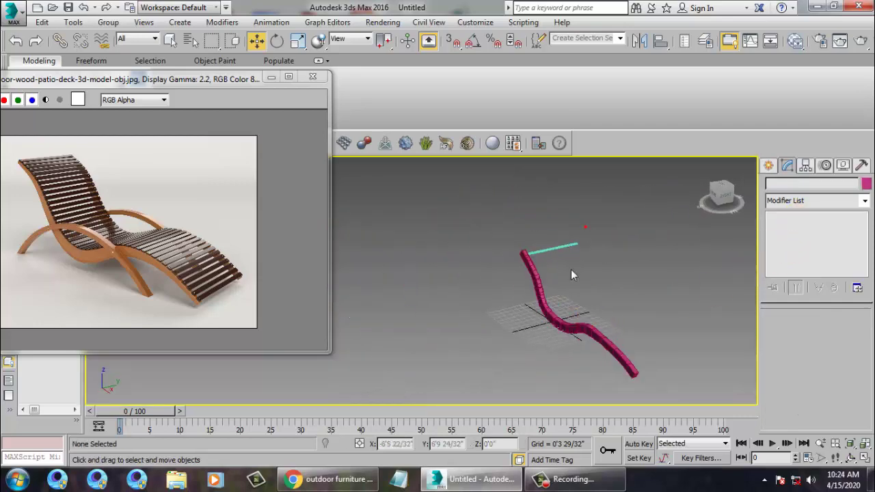
{"action": "left_click", "coordinate": [540, 280]}
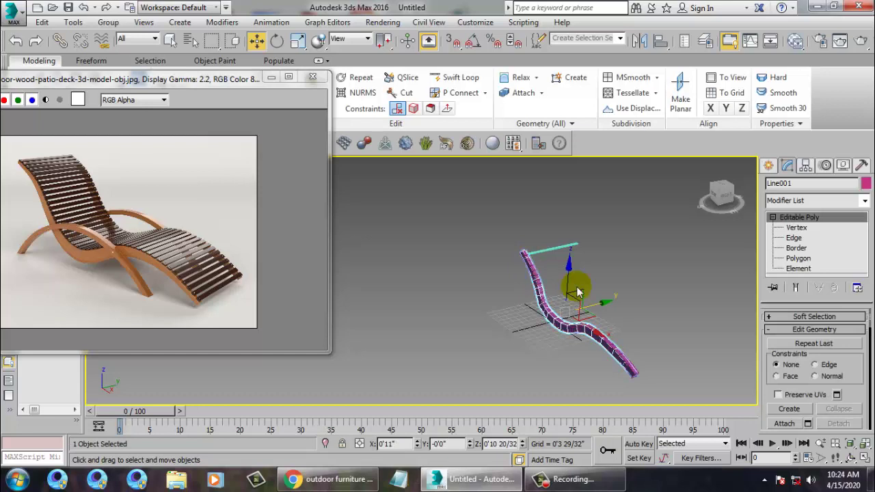
{"action": "left_click_drag", "start_coordinate": [612, 316], "coordinate": [596, 336], "text": "shift"}
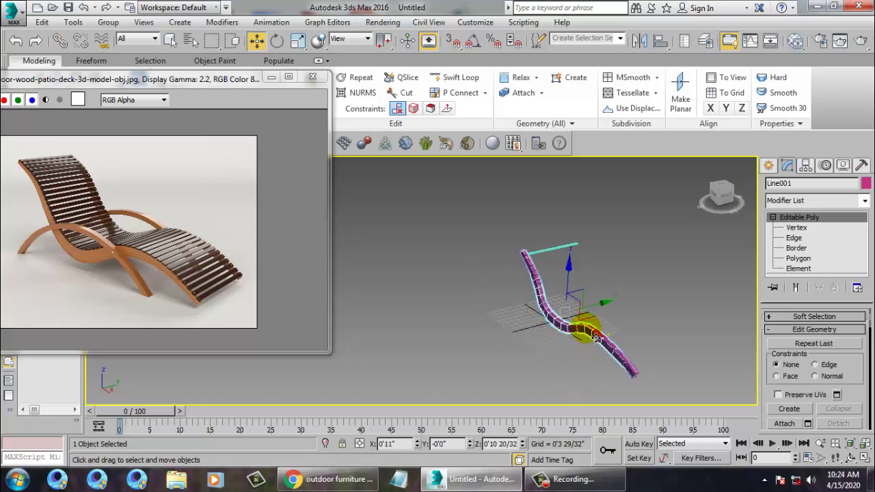
{"action": "left_click", "coordinate": [587, 334]}
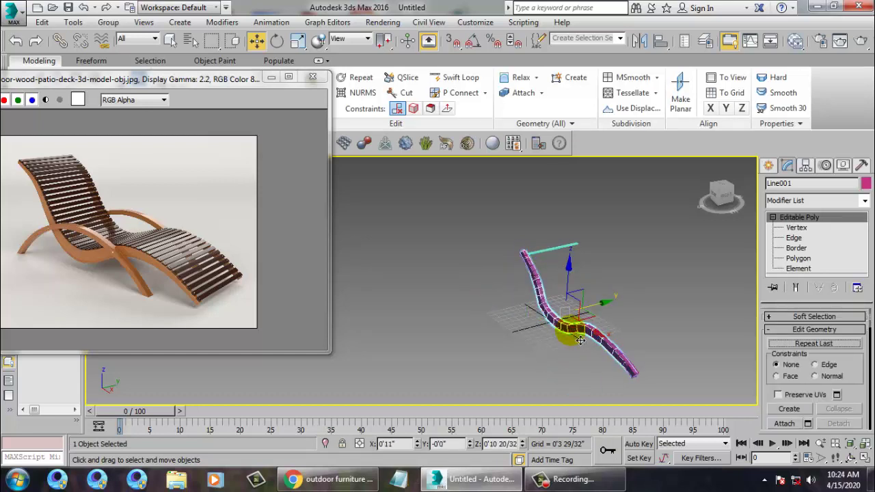
{"action": "right_click", "coordinate": [580, 340]}
{"action": "left_click", "coordinate": [599, 287]}
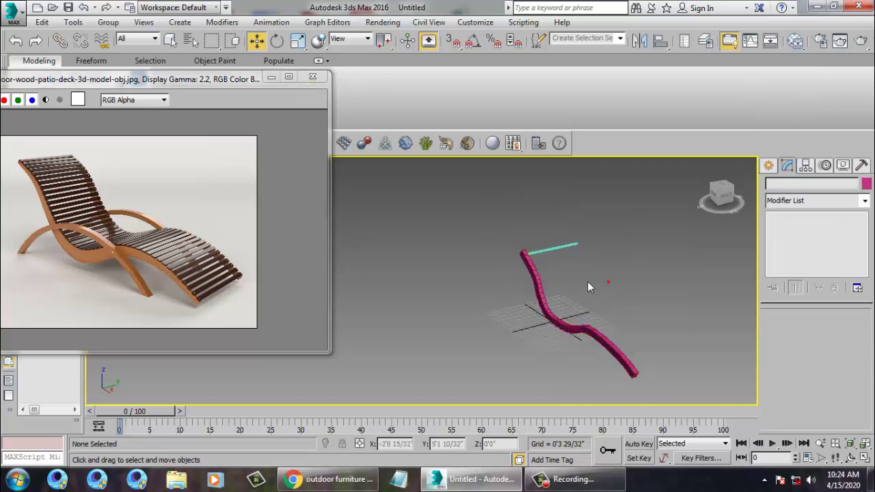
Start the Spacing Tool on the slat and pick the traced spline as its path.
{"action": "left_click", "coordinate": [570, 256]}
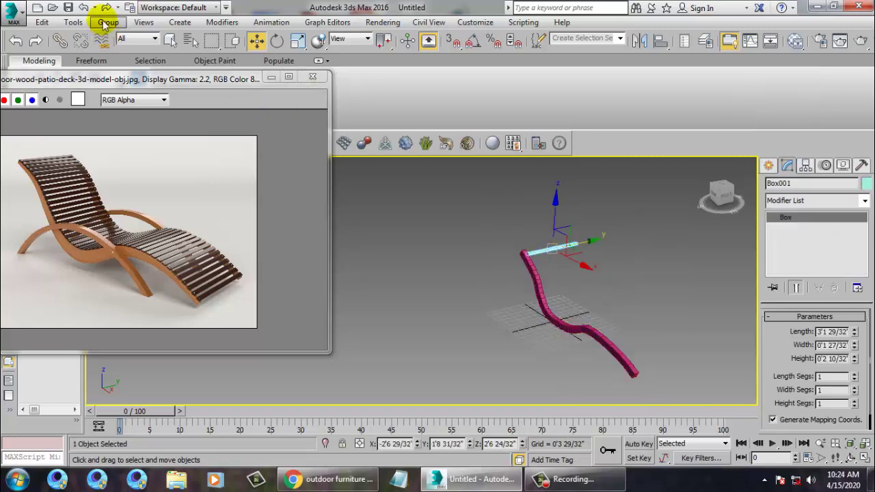
{"action": "left_click", "coordinate": [73, 22]}
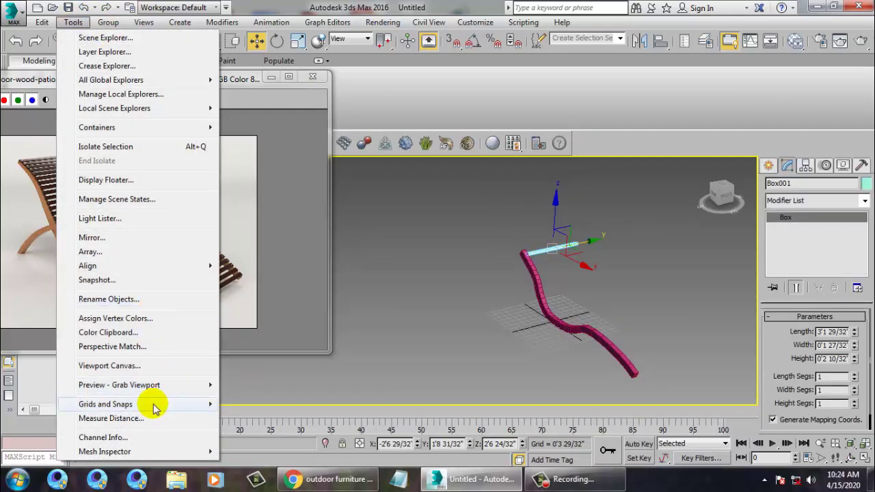
{"action": "mouse_move", "coordinate": [156, 267]}
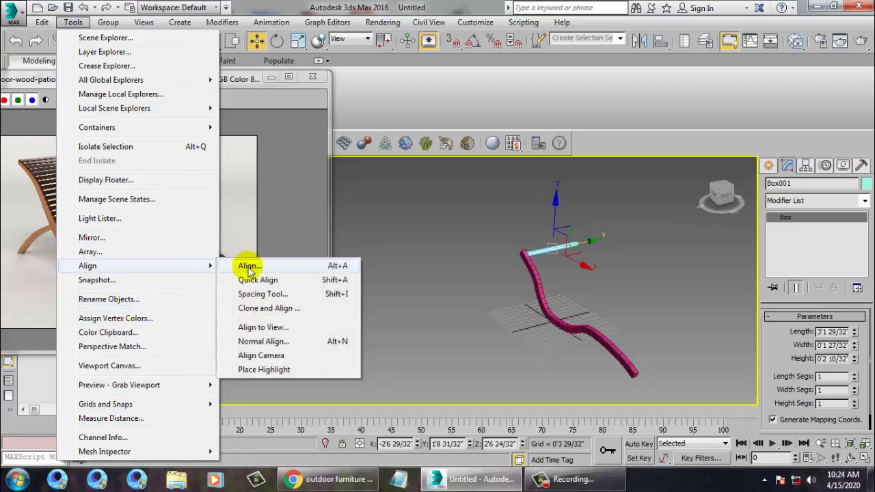
{"action": "left_click", "coordinate": [272, 295]}
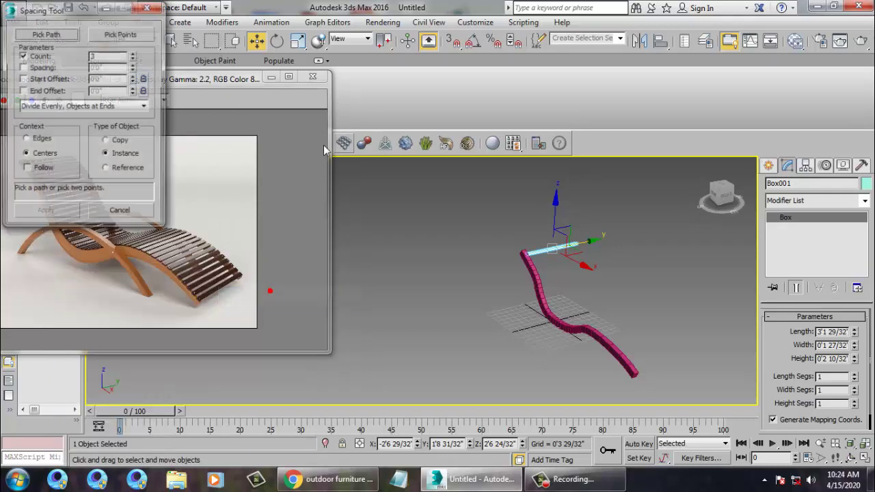
{"action": "left_click", "coordinate": [45, 34]}
{"action": "left_click", "coordinate": [624, 360]}
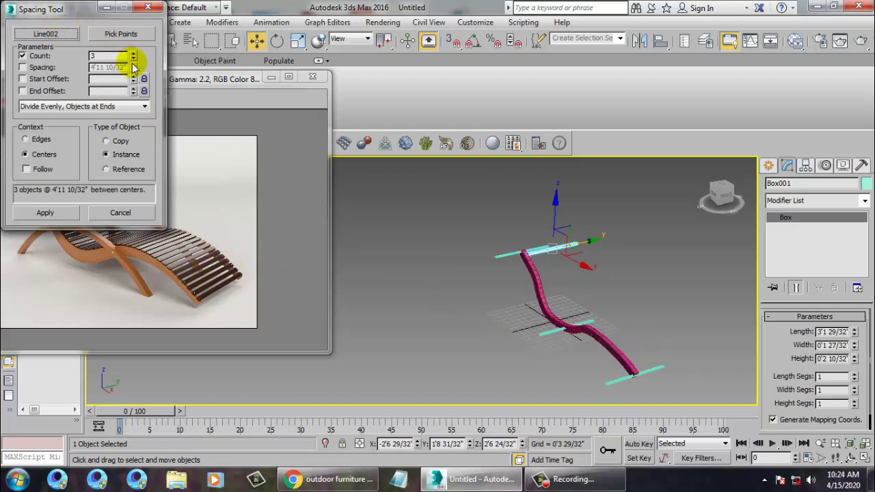
Distribute 55 slat instances evenly along the path with Follow enabled, and finish the Spacing Tool.
{"action": "left_click_drag", "start_coordinate": [134, 57], "coordinate": [149, 24]}
{"action": "left_click", "coordinate": [27, 169]}
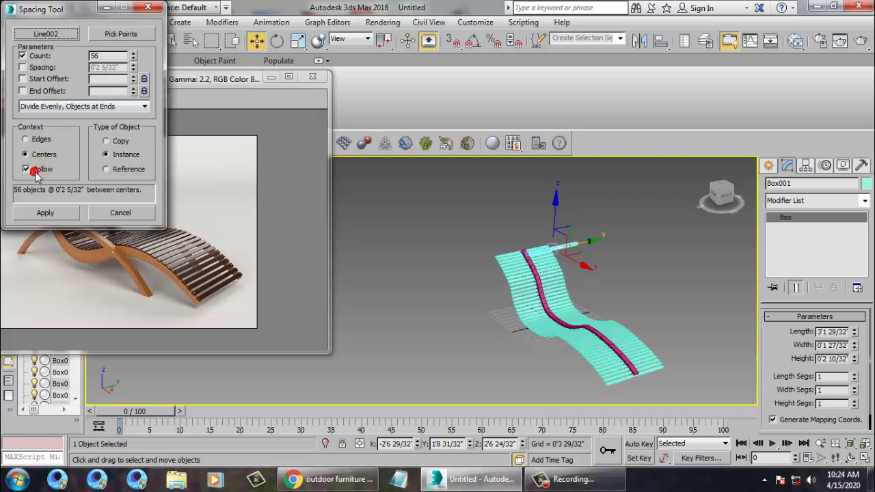
{"action": "middle_click_drag", "start_coordinate": [656, 306], "coordinate": [579, 288], "text": "alt"}
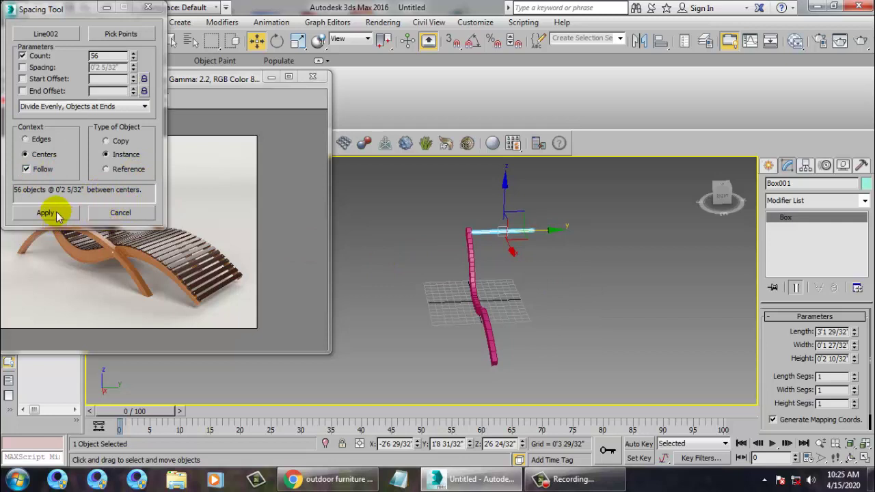
{"action": "left_click", "coordinate": [134, 59]}
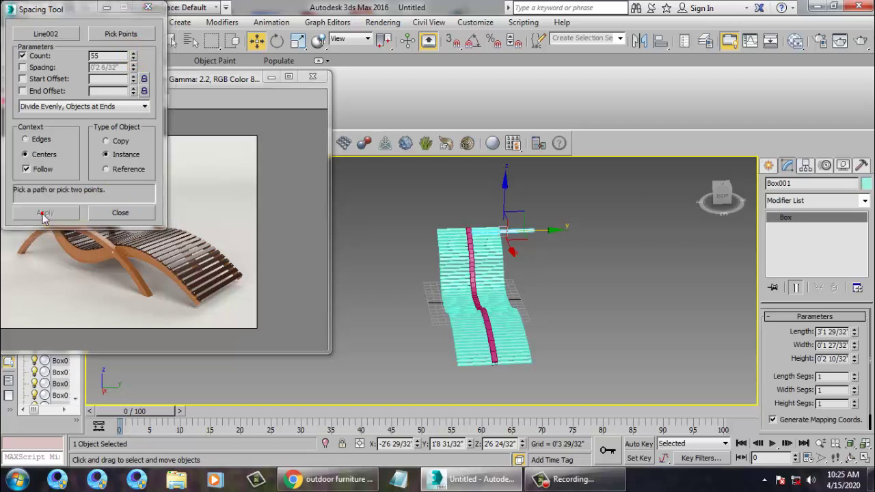
{"action": "left_click", "coordinate": [132, 216]}
Select the 55 distributed slats and slide them along Y by about 1'6 14/32" so their ends rest on the rail.
{"action": "middle_click_drag", "start_coordinate": [530, 270], "coordinate": [509, 262], "text": "alt"}
{"action": "left_click_drag", "start_coordinate": [440, 368], "coordinate": [460, 376]}
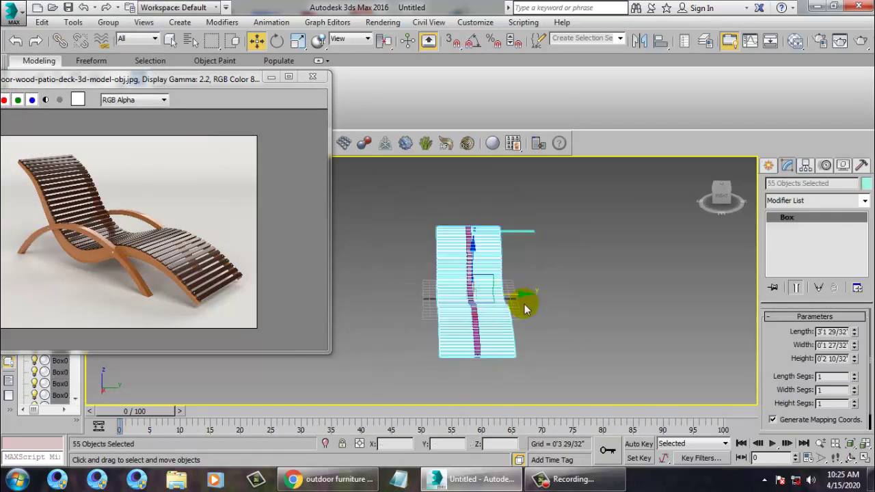
{"action": "left_click_drag", "start_coordinate": [533, 303], "coordinate": [566, 306]}
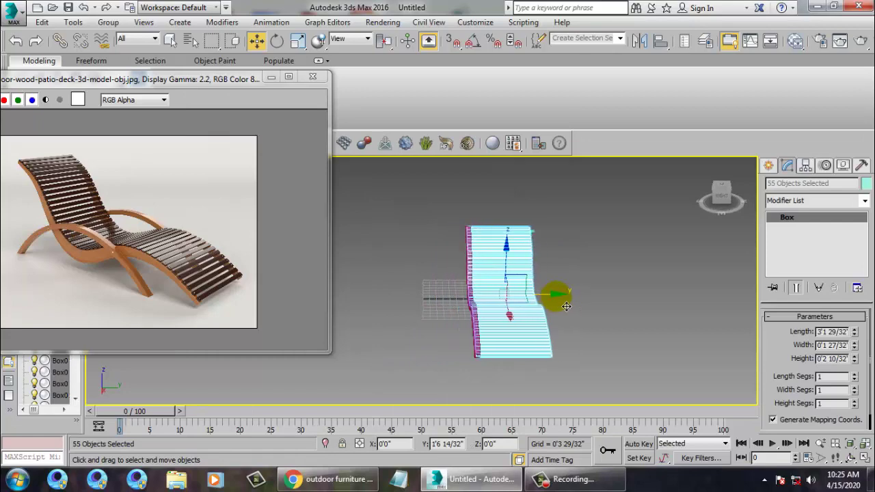
{"action": "mouse_move", "coordinate": [566, 306]}
{"action": "middle_mouse_down", "text": "alt"}
{"action": "mouse_move", "coordinate": [531, 279]}
{"action": "mouse_move", "coordinate": [624, 248]}
{"action": "mouse_move", "coordinate": [632, 284]}
{"action": "mouse_move", "coordinate": [604, 313]}
{"action": "mouse_move", "coordinate": [581, 319]}
{"action": "middle_mouse_up", "text": "alt"}
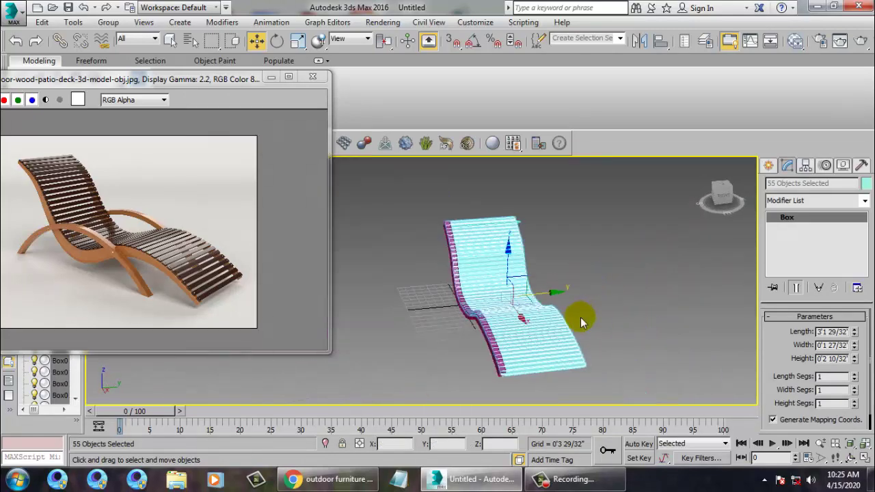
{"action": "left_click", "coordinate": [596, 304]}
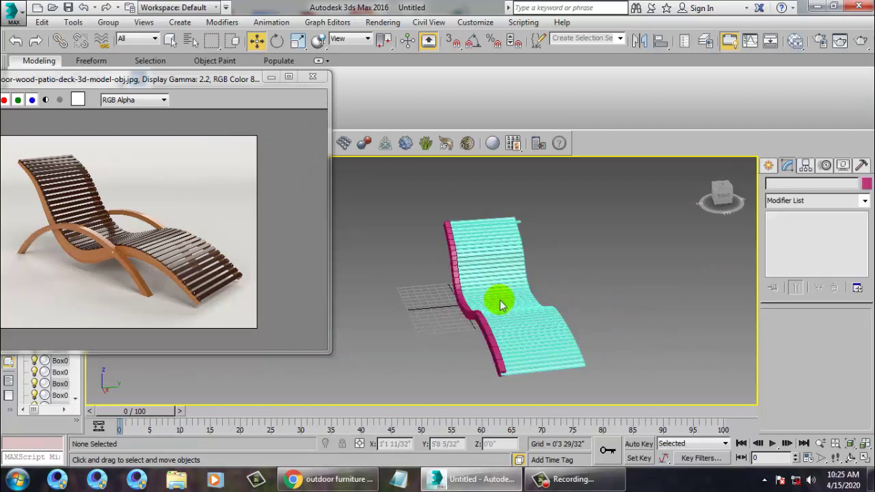
Copy the side rail along Y to the opposite ends of the slats as one independent copy.
{"action": "left_click", "coordinate": [470, 313]}
{"action": "middle_click_drag", "start_coordinate": [511, 304], "coordinate": [492, 295], "text": "alt"}
{"action": "mouse_move", "coordinate": [525, 297]}
{"action": "left_mouse_down", "text": "shift"}
{"action": "mouse_move", "coordinate": [602, 298]}
{"action": "mouse_move", "coordinate": [591, 293]}
{"action": "left_mouse_up", "text": "shift"}
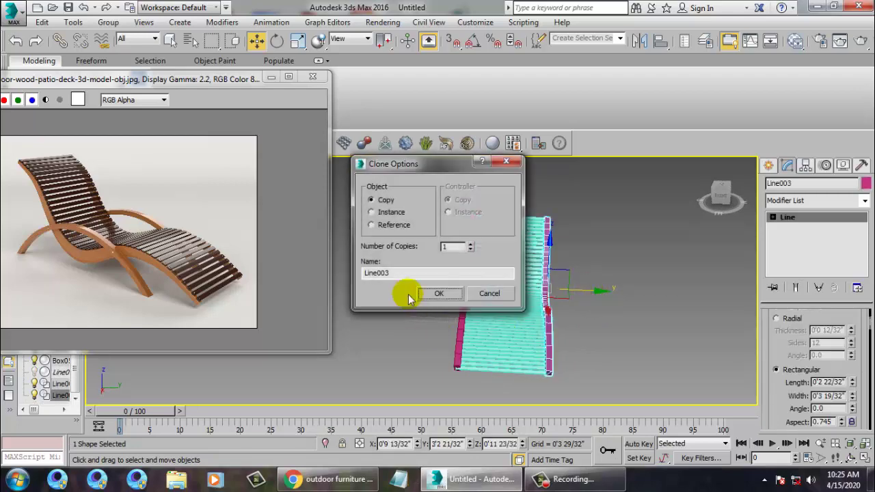
{"action": "left_click", "coordinate": [439, 294]}
{"action": "mouse_move", "coordinate": [509, 273]}
{"action": "middle_mouse_down", "text": "alt"}
{"action": "mouse_move", "coordinate": [640, 264]}
{"action": "mouse_move", "coordinate": [651, 255]}
{"action": "mouse_move", "coordinate": [595, 237]}
{"action": "mouse_move", "coordinate": [513, 248]}
{"action": "middle_mouse_up", "text": "alt"}
{"action": "left_click", "coordinate": [652, 252]}
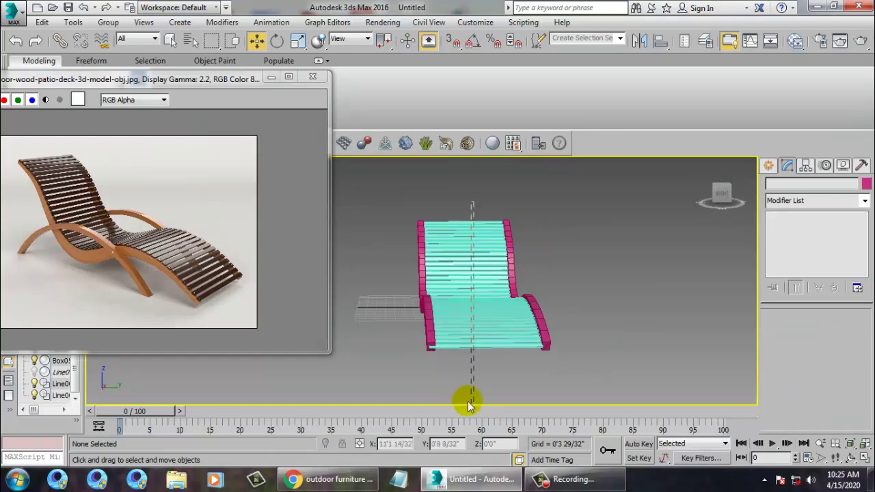
Select all the slats and, in the Front view, raise them slightly onto the rails and shift them about 0'0 10/32" along X.
{"action": "left_click_drag", "start_coordinate": [475, 406], "coordinate": [474, 406]}
{"action": "middle_click_drag", "start_coordinate": [471, 247], "coordinate": [533, 252], "text": "alt"}
{"action": "key", "text": "alt+w"}
{"action": "right_click", "coordinate": [644, 203]}
{"action": "key", "text": "alt+w"}
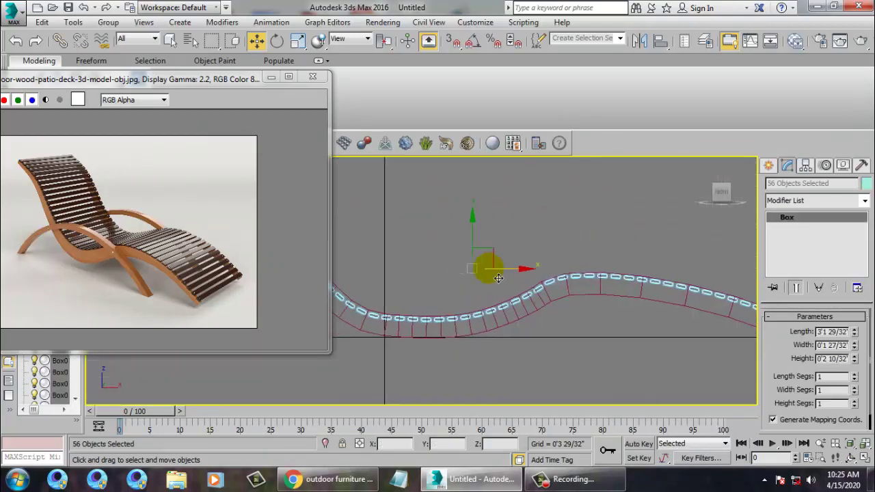
{"action": "left_click_drag", "start_coordinate": [473, 234], "coordinate": [473, 231]}
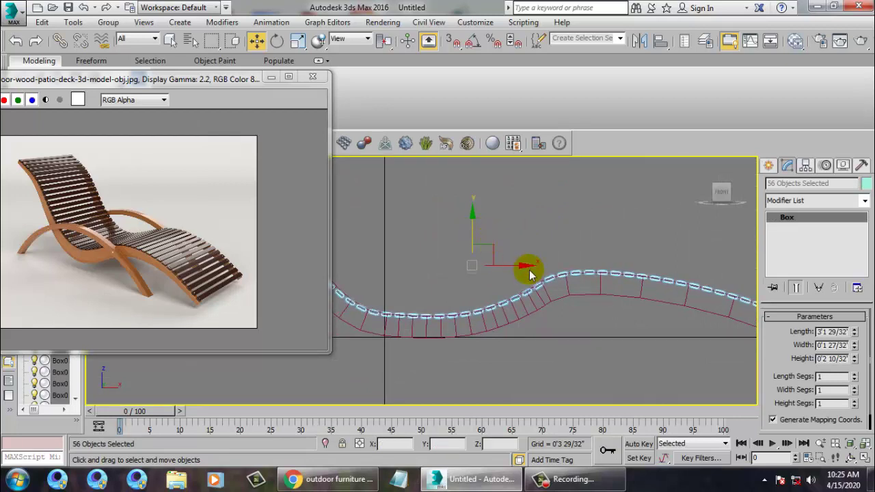
{"action": "left_click_drag", "start_coordinate": [520, 265], "coordinate": [520, 264]}
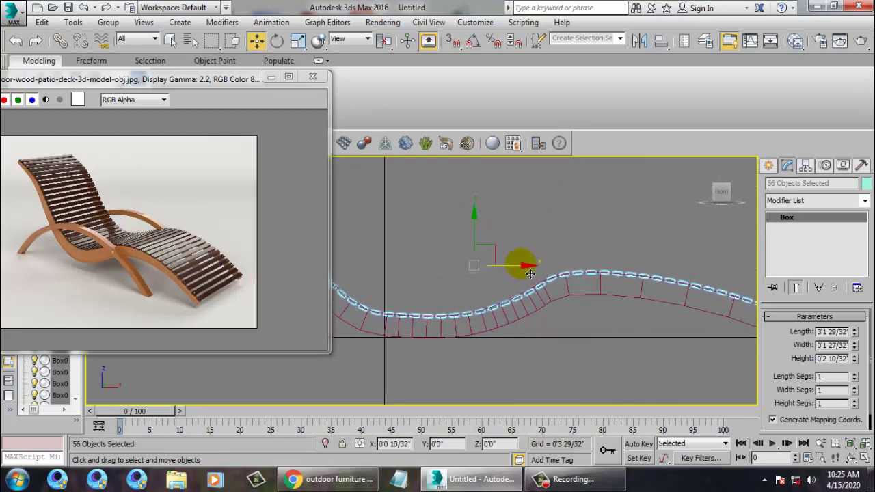
{"action": "scroll", "coordinate": [520, 264], "scroll_direction": "down", "scroll_amount": 3}
{"action": "middle_click_drag", "start_coordinate": [514, 262], "coordinate": [524, 265]}
{"action": "key", "text": "alt+w"}
{"action": "right_click", "coordinate": [670, 359]}
{"action": "key", "text": "alt+w"}
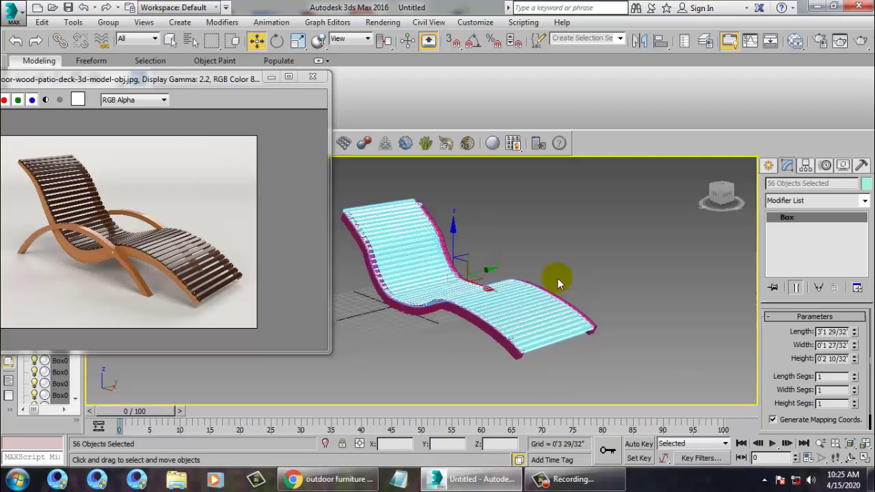
Delete the extra slat at the upper end of the backrest.
{"action": "key", "text": "alt+w"}
{"action": "middle_click_drag", "start_coordinate": [573, 328], "coordinate": [549, 339]}
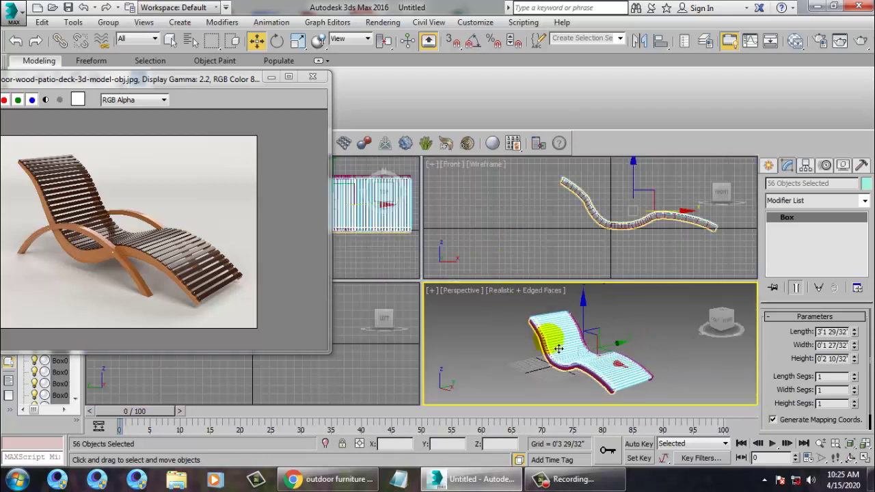
{"action": "middle_click_drag", "start_coordinate": [675, 243], "coordinate": [619, 242]}
{"action": "key", "text": "alt+w"}
{"action": "middle_click_drag", "start_coordinate": [534, 227], "coordinate": [567, 230]}
{"action": "key", "text": "alt+w"}
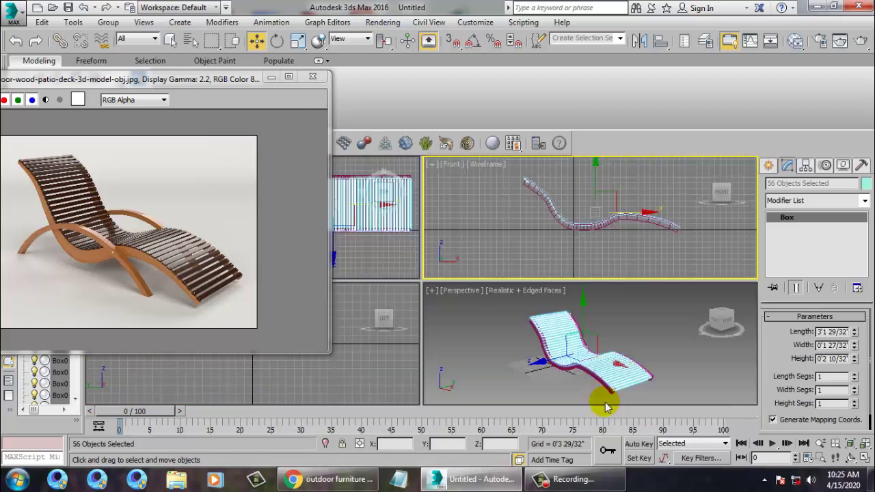
{"action": "middle_click_drag", "start_coordinate": [604, 397], "coordinate": [600, 381]}
{"action": "key", "text": "alt+w"}
{"action": "middle_click_drag", "start_coordinate": [438, 212], "coordinate": [607, 261]}
{"action": "left_click", "coordinate": [609, 246]}
{"action": "scroll", "coordinate": [405, 255], "scroll_direction": "up", "scroll_amount": 2}
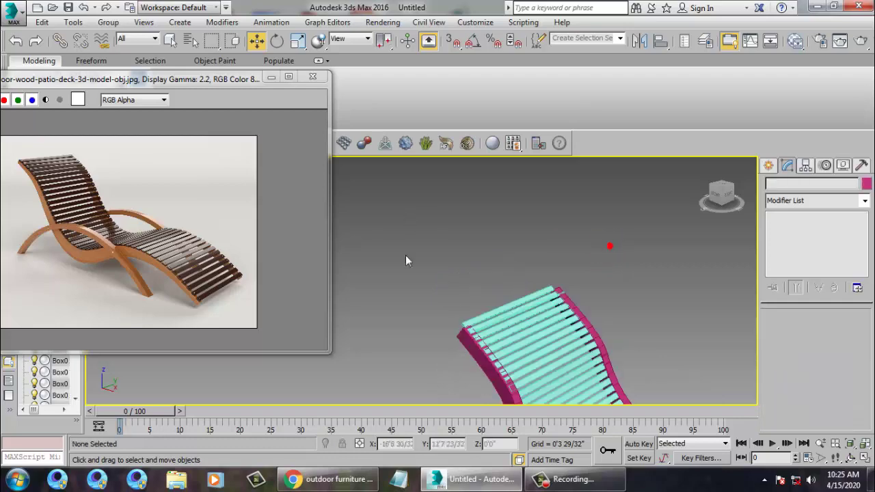
{"action": "left_click", "coordinate": [482, 318]}
{"action": "key", "text": "Delete"}
Draw an arched leg with the Arc tool in the Front view, crossing the rail from below the backrest to below the leg rest.
{"action": "scroll", "coordinate": [513, 336], "scroll_direction": "down", "scroll_amount": 3}
{"action": "middle_click_drag", "start_coordinate": [505, 331], "coordinate": [416, 236]}
{"action": "middle_click_drag", "start_coordinate": [465, 287], "coordinate": [469, 286], "text": "alt"}
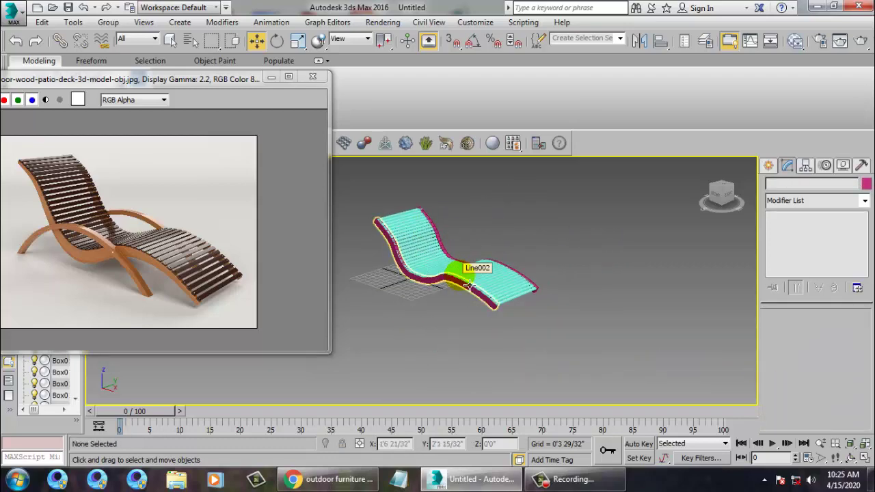
{"action": "middle_click_drag", "start_coordinate": [530, 285], "coordinate": [622, 322]}
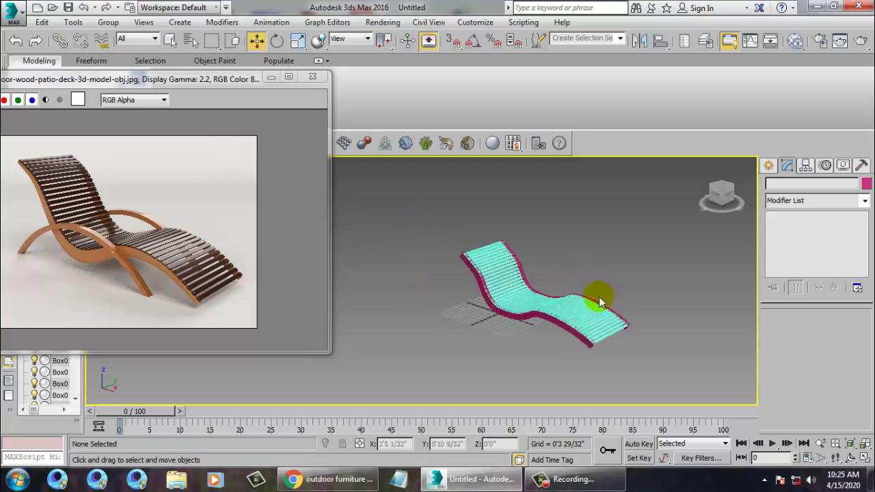
{"action": "middle_click_drag", "start_coordinate": [563, 322], "coordinate": [563, 304], "text": "alt"}
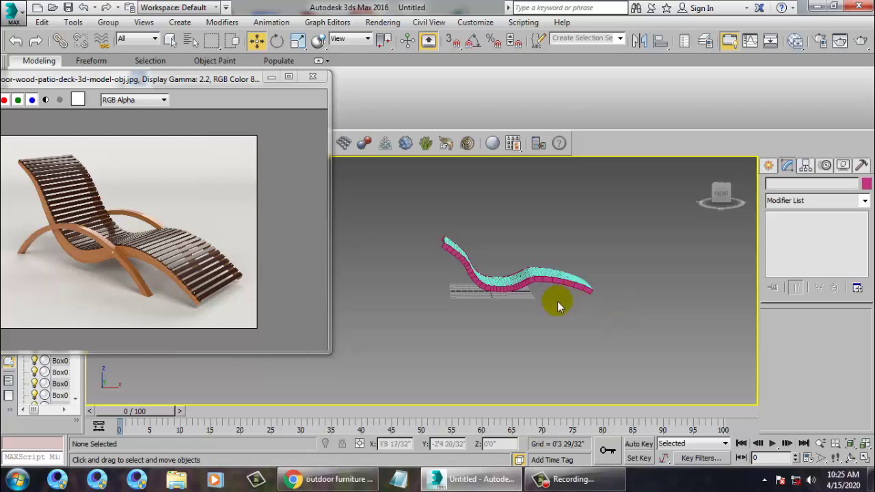
{"action": "key", "text": "alt+w"}
{"action": "right_click", "coordinate": [628, 218]}
{"action": "key", "text": "alt+w"}
{"action": "middle_click_drag", "start_coordinate": [599, 208], "coordinate": [638, 233]}
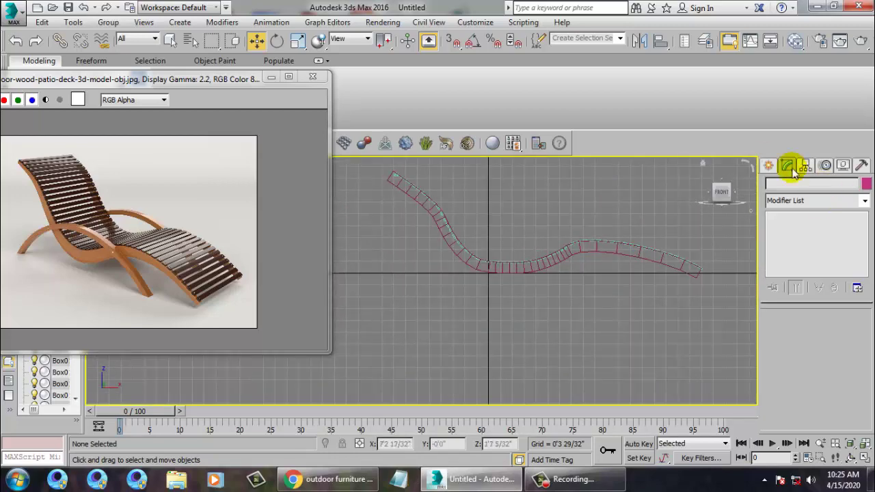
{"action": "left_click", "coordinate": [766, 165]}
{"action": "left_click", "coordinate": [793, 284]}
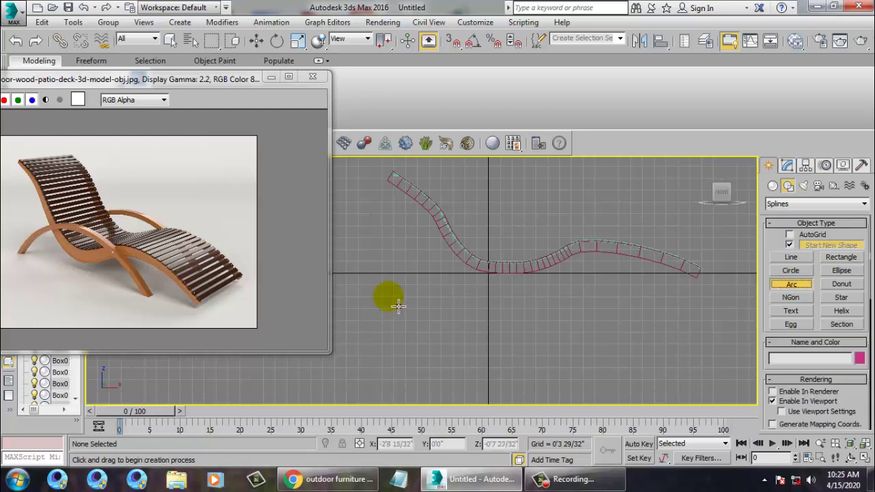
{"action": "left_click_drag", "start_coordinate": [401, 309], "coordinate": [626, 310]}
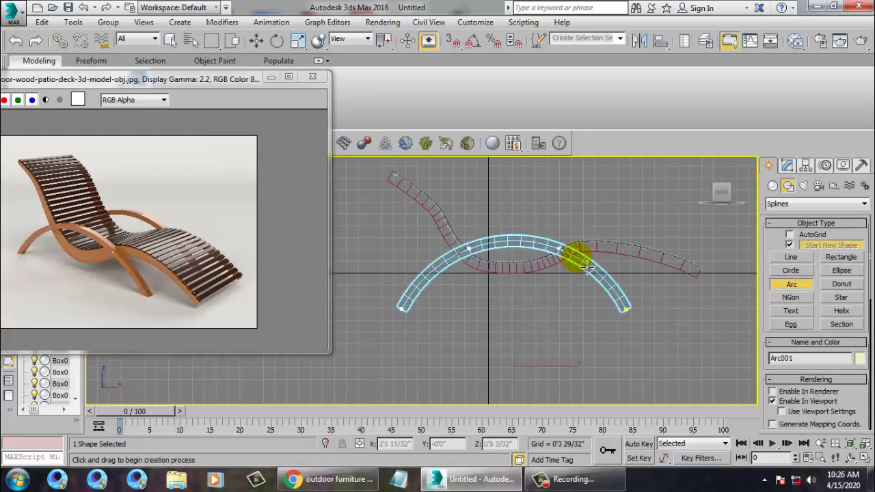
{"action": "left_click", "coordinate": [585, 264]}
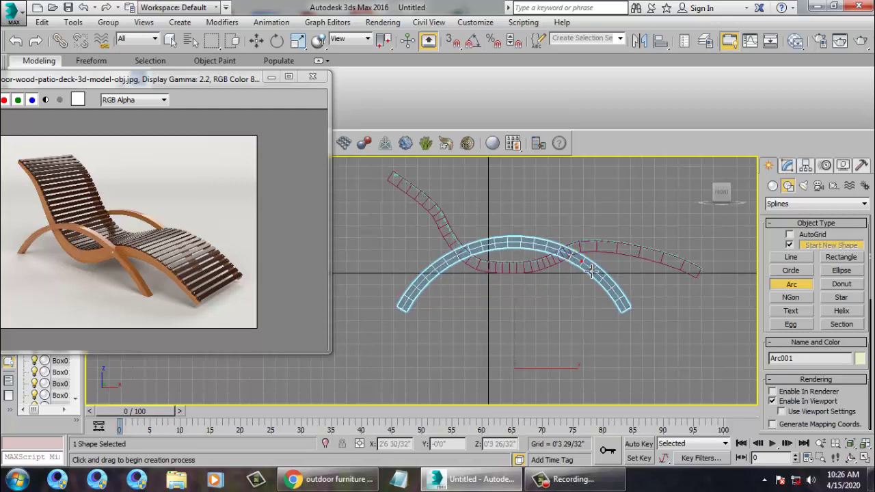
{"action": "right_click", "coordinate": [584, 263]}
In the Perspective view, slide the arched leg about 0'2 11/32" outward along Y against the rail's outer face.
{"action": "key", "text": "alt+w"}
{"action": "right_click", "coordinate": [663, 372]}
{"action": "key", "text": "z"}
{"action": "key", "text": "alt+w"}
{"action": "middle_click_drag", "start_coordinate": [626, 313], "coordinate": [539, 332], "text": "alt"}
{"action": "mouse_move", "coordinate": [473, 372]}
{"action": "left_mouse_down"}
{"action": "mouse_move", "coordinate": [449, 372]}
{"action": "mouse_move", "coordinate": [460, 374]}
{"action": "left_mouse_up"}
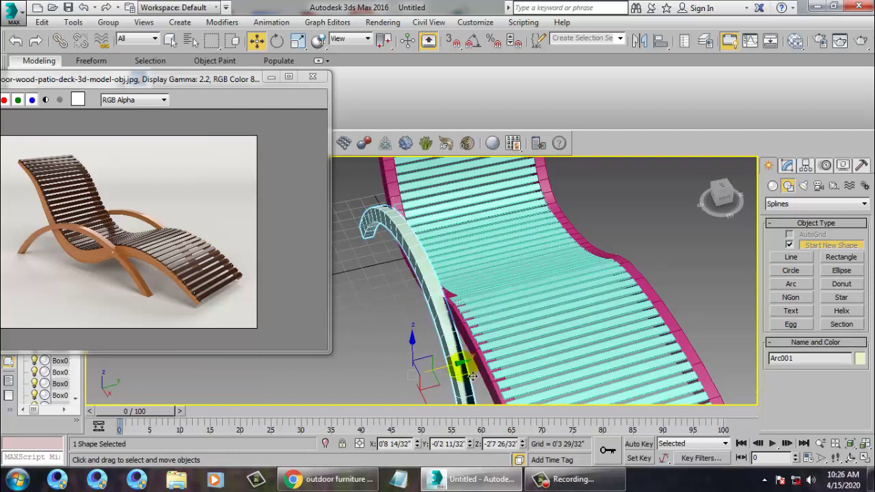
Copy the arched leg along Y to the opposite side and position the copy against the outer face of that rail.
{"action": "middle_click_drag", "start_coordinate": [424, 273], "coordinate": [446, 242], "text": "alt"}
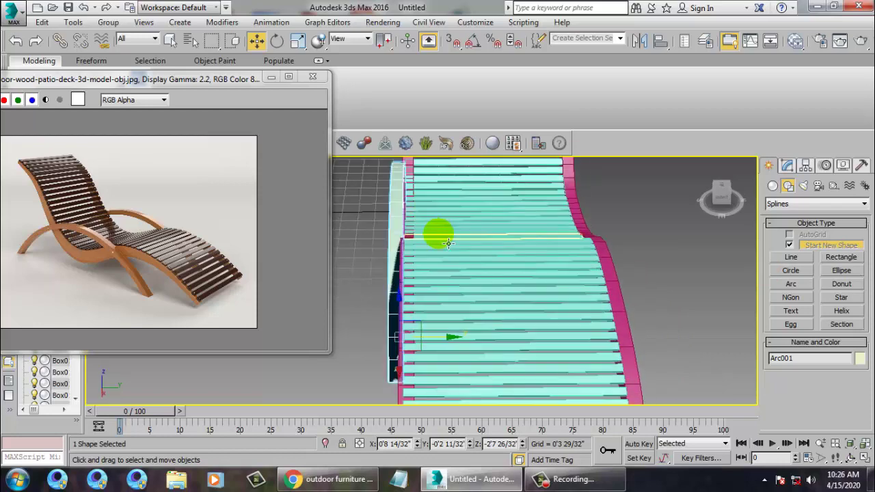
{"action": "left_click_drag", "start_coordinate": [433, 346], "coordinate": [622, 348], "text": "shift"}
{"action": "left_click", "coordinate": [436, 292]}
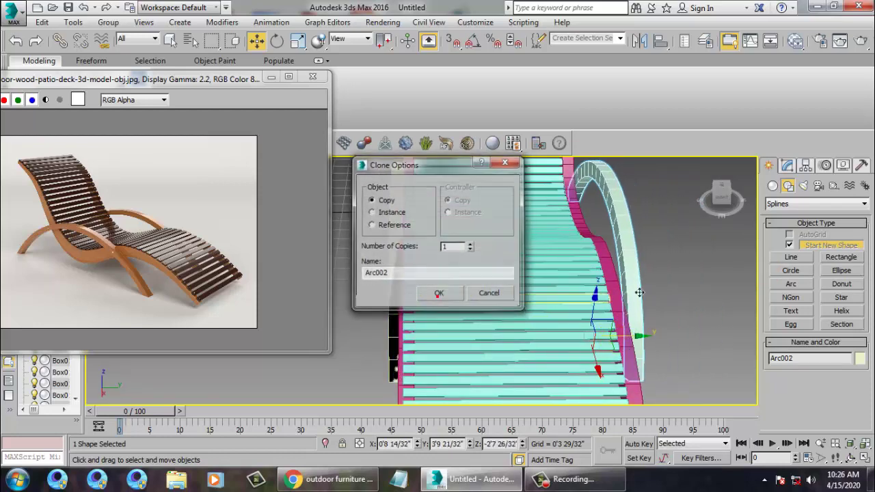
{"action": "middle_click_drag", "start_coordinate": [637, 310], "coordinate": [567, 303]}
{"action": "left_click_drag", "start_coordinate": [561, 329], "coordinate": [546, 333]}
{"action": "middle_click_drag", "start_coordinate": [575, 327], "coordinate": [607, 293], "text": "alt"}
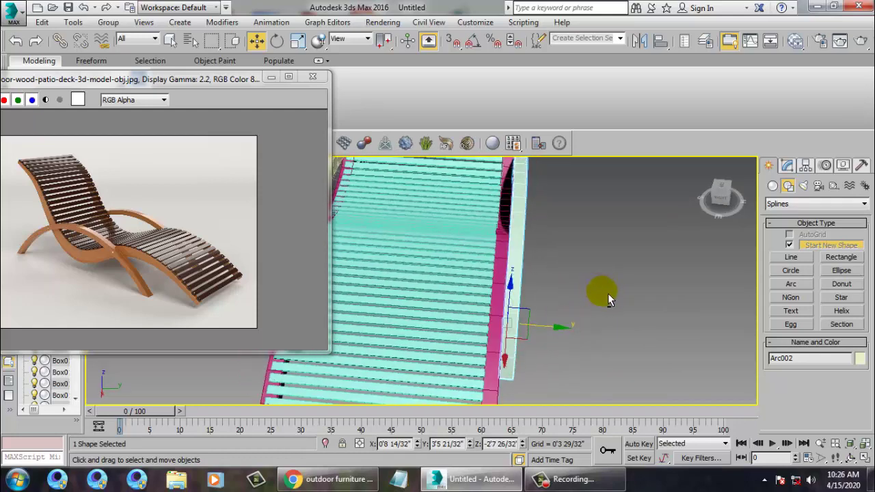
{"action": "left_click_drag", "start_coordinate": [552, 329], "coordinate": [548, 329]}
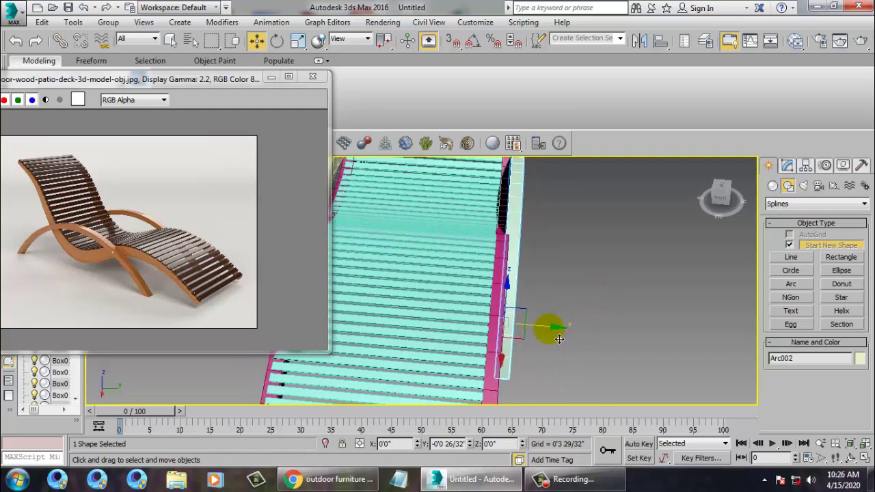
Select everything except the two arched legs and rotate the rails and slats about 6 degrees around Y.
{"action": "scroll", "coordinate": [564, 299], "scroll_direction": "down", "scroll_amount": 8}
{"action": "middle_click_drag", "start_coordinate": [508, 264], "coordinate": [586, 299], "text": "alt"}
{"action": "left_click", "coordinate": [463, 197]}
{"action": "key", "text": "ctrl+a"}
{"action": "scroll", "coordinate": [621, 257], "scroll_direction": "up", "scroll_amount": 6}
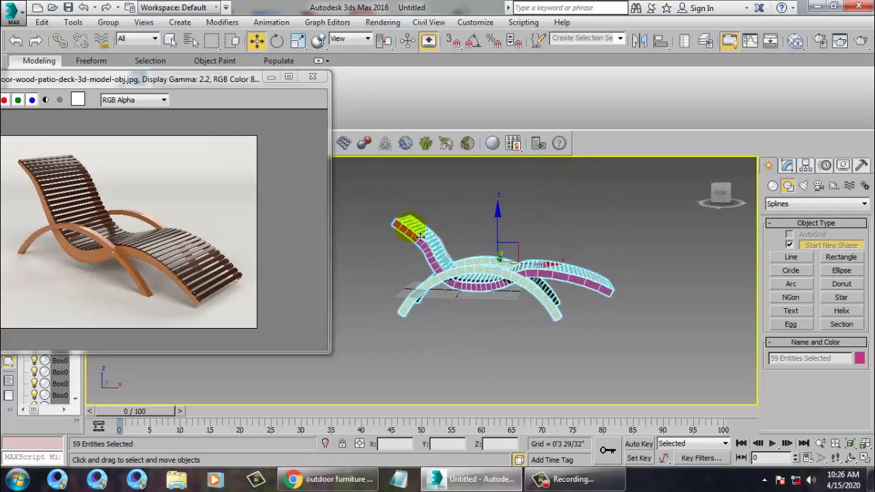
{"action": "left_click_drag", "start_coordinate": [575, 295], "coordinate": [576, 293], "text": "alt"}
{"action": "key", "text": "e"}
{"action": "left_click_drag", "start_coordinate": [517, 219], "coordinate": [535, 235]}
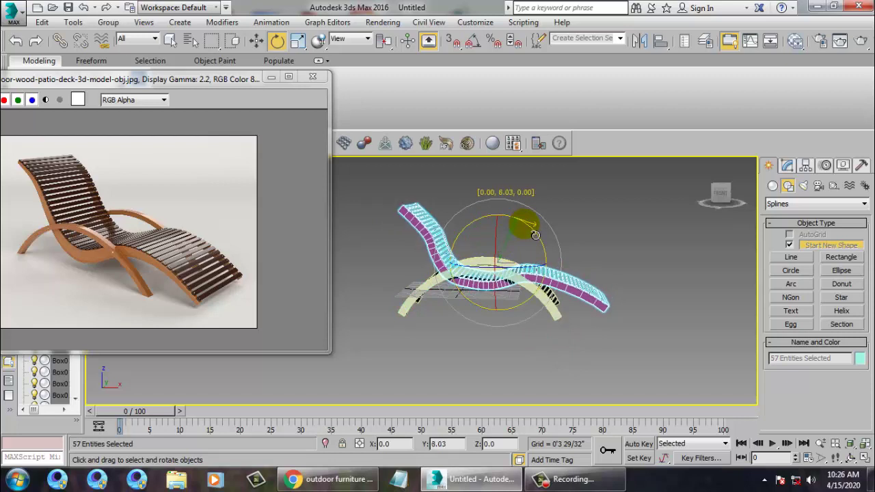
Lower the tilted rails and slats slightly and shift them a little along X toward the backrest, then deselect them.
{"action": "key", "text": "w"}
{"action": "middle_click_drag", "start_coordinate": [515, 246], "coordinate": [533, 224], "text": "alt"}
{"action": "left_click_drag", "start_coordinate": [505, 227], "coordinate": [507, 236]}
{"action": "middle_click_drag", "start_coordinate": [564, 242], "coordinate": [562, 255], "text": "alt"}
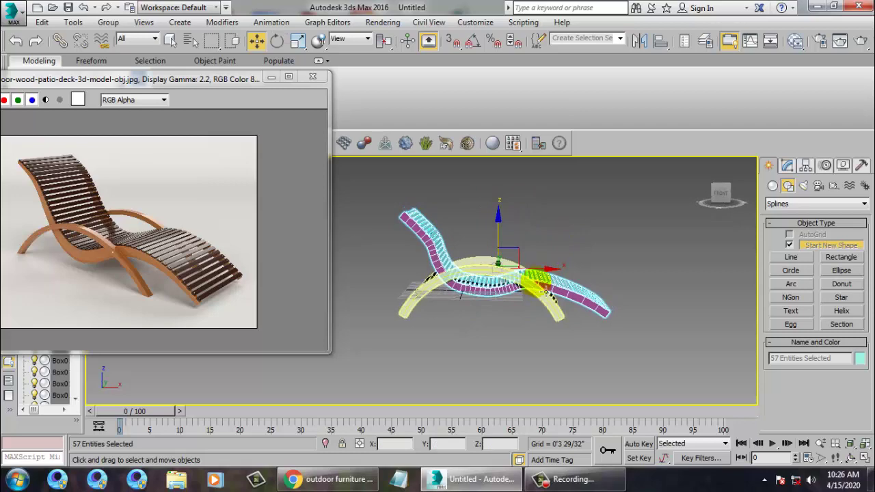
{"action": "mouse_move", "coordinate": [545, 275]}
{"action": "left_mouse_down"}
{"action": "mouse_move", "coordinate": [534, 278]}
{"action": "mouse_move", "coordinate": [543, 277]}
{"action": "left_mouse_up"}
{"action": "middle_click_drag", "start_coordinate": [581, 260], "coordinate": [475, 277], "text": "alt"}
{"action": "left_click", "coordinate": [583, 237]}
{"action": "scroll", "coordinate": [571, 241], "scroll_direction": "up", "scroll_amount": 3}
{"action": "left_click", "coordinate": [408, 289]}
{"action": "middle_click_drag", "start_coordinate": [419, 291], "coordinate": [536, 273], "text": "alt"}
{"action": "middle_click_drag", "start_coordinate": [601, 254], "coordinate": [530, 284], "text": "alt"}
{"action": "middle_click_drag", "start_coordinate": [663, 326], "coordinate": [684, 295], "text": "alt"}
{"action": "left_click", "coordinate": [665, 293], "text": "ctrl"}
{"action": "scroll", "coordinate": [665, 293], "scroll_direction": "down", "scroll_amount": 4}
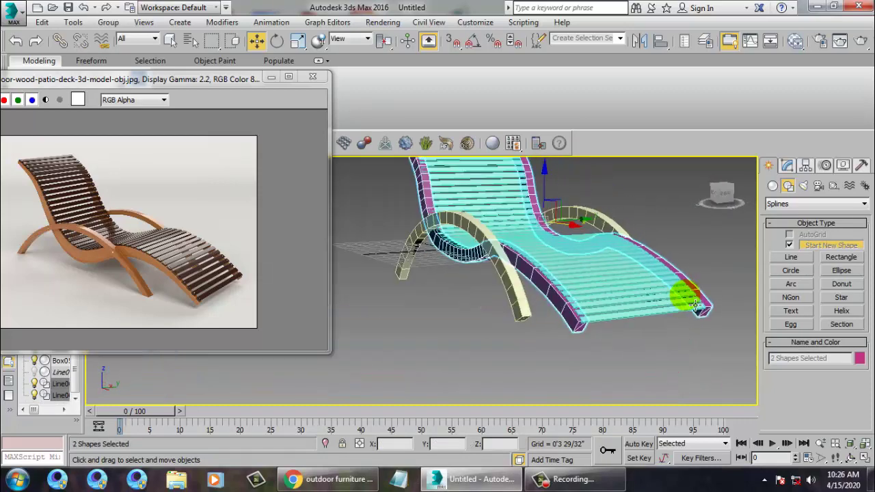
{"action": "left_click", "coordinate": [708, 250]}
Delete the copied side rail on the far side of the chair.
{"action": "left_click", "coordinate": [700, 299]}
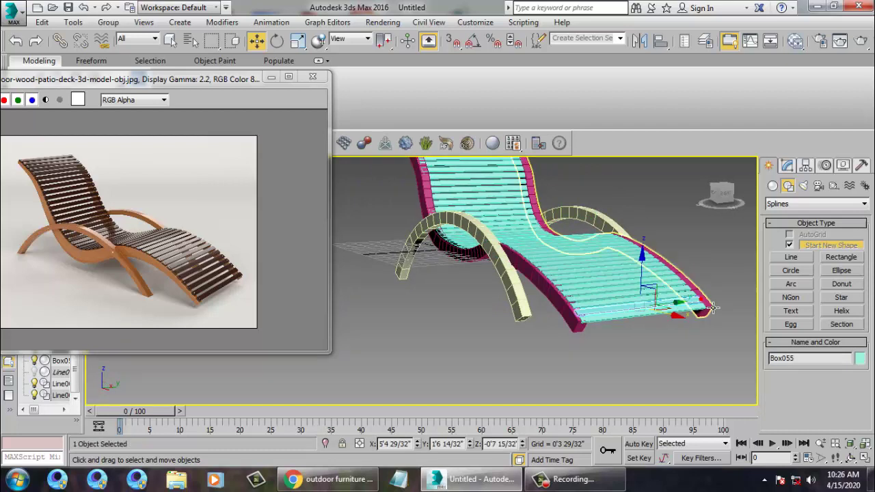
{"action": "left_click", "coordinate": [565, 355]}
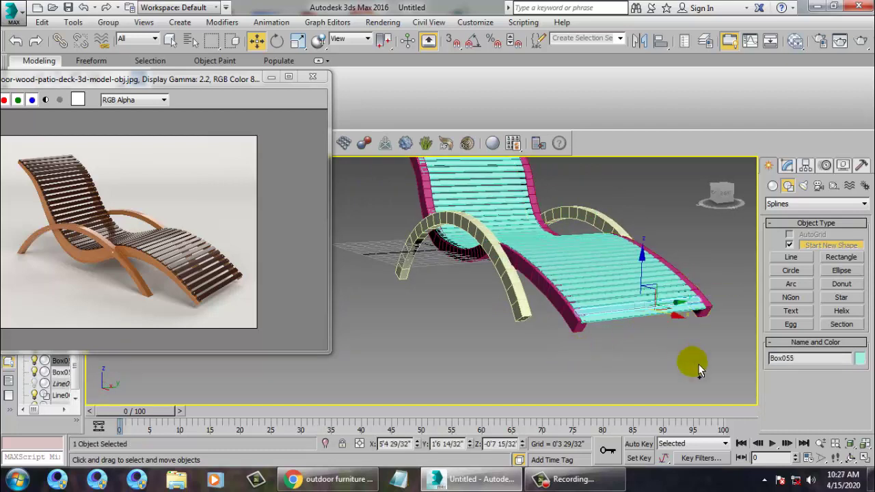
{"action": "left_click", "coordinate": [691, 361]}
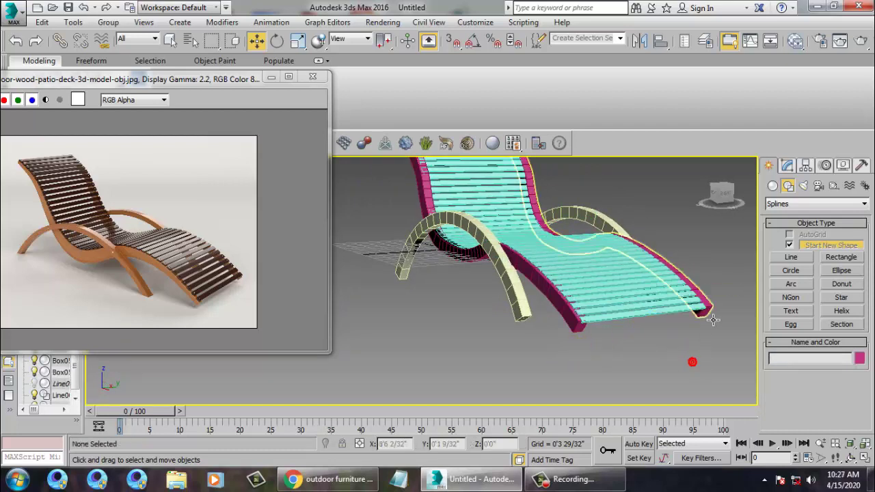
{"action": "left_click", "coordinate": [705, 316]}
{"action": "key", "text": "Delete"}
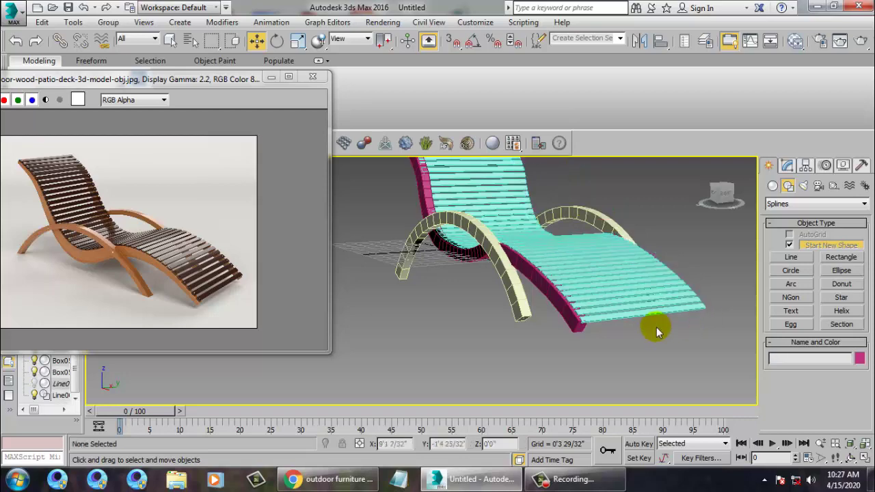
Convert the remaining side rail to an Editable Poly.
{"action": "left_click", "coordinate": [576, 328]}
{"action": "right_click", "coordinate": [576, 323]}
{"action": "mouse_move", "coordinate": [601, 451]}
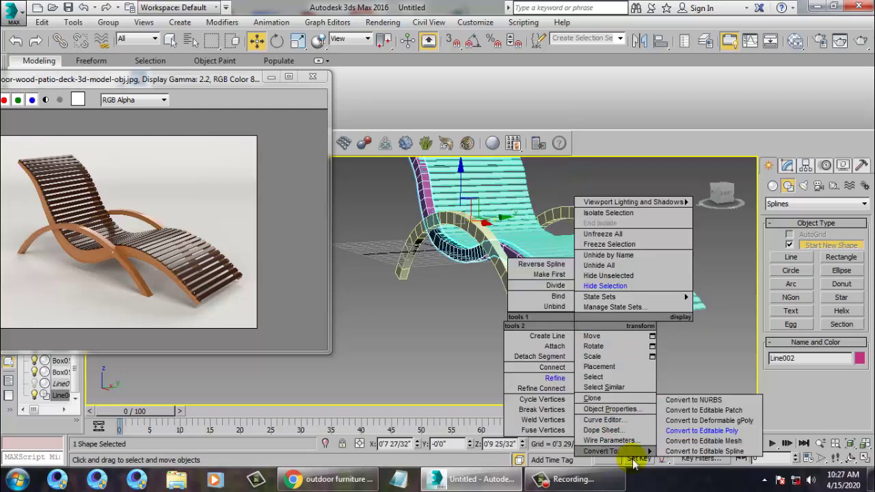
{"action": "left_click", "coordinate": [725, 415]}
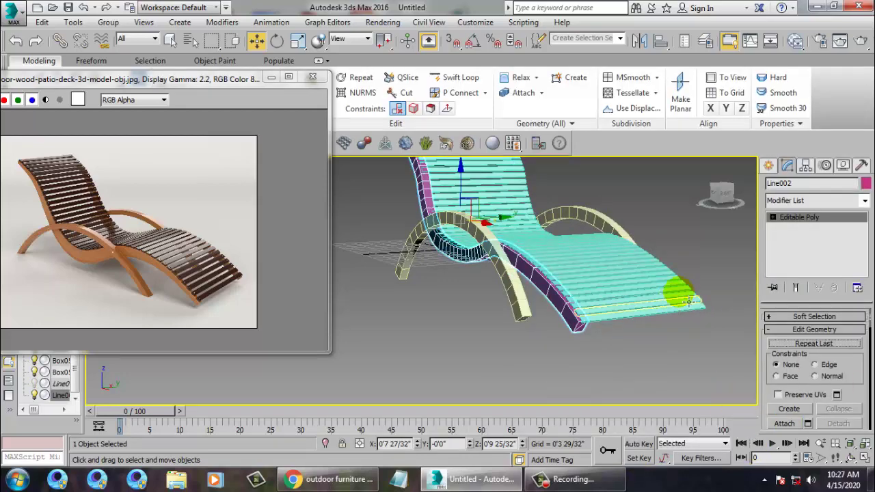
Enter edge editing on the remaining side rail and isolate the rail in the view.
{"action": "left_click", "coordinate": [773, 218]}
{"action": "left_click", "coordinate": [795, 228]}
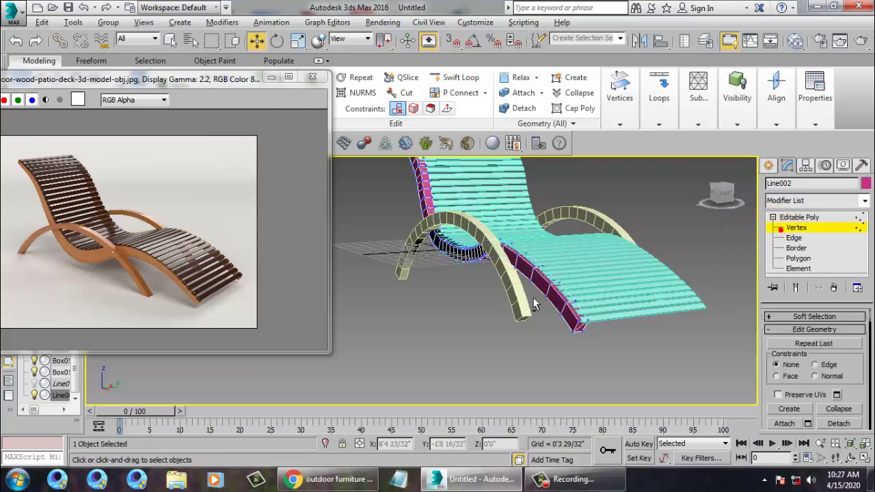
{"action": "middle_click_drag", "start_coordinate": [530, 326], "coordinate": [570, 322], "text": "alt"}
{"action": "scroll", "coordinate": [562, 336], "scroll_direction": "up", "scroll_amount": 3}
{"action": "key", "text": "2"}
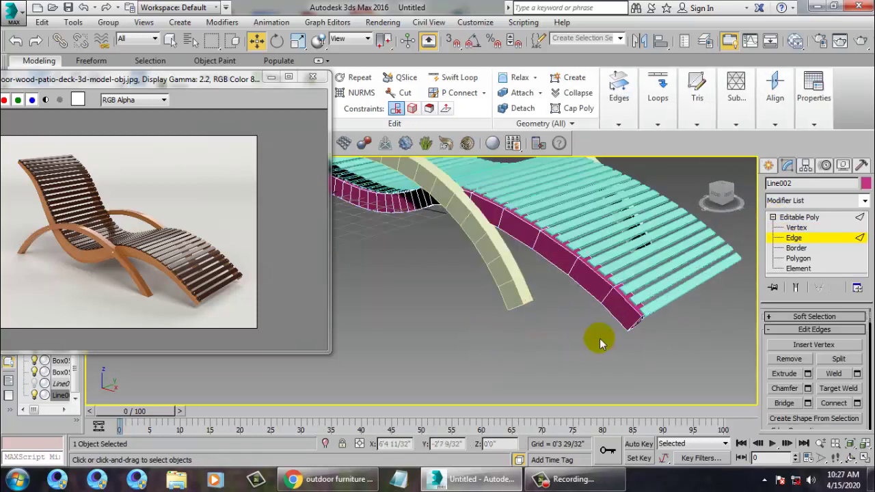
{"action": "middle_click_drag", "start_coordinate": [548, 260], "coordinate": [560, 298]}
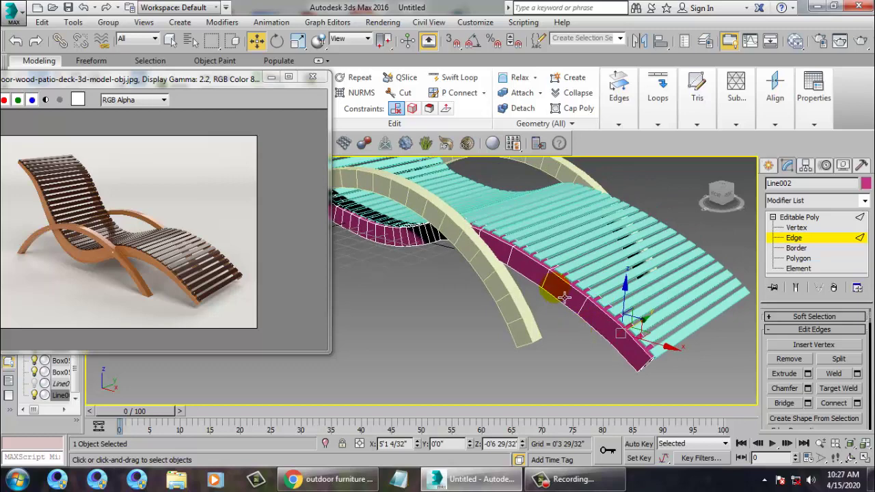
{"action": "left_click", "coordinate": [553, 291]}
{"action": "key", "text": "alt+q"}
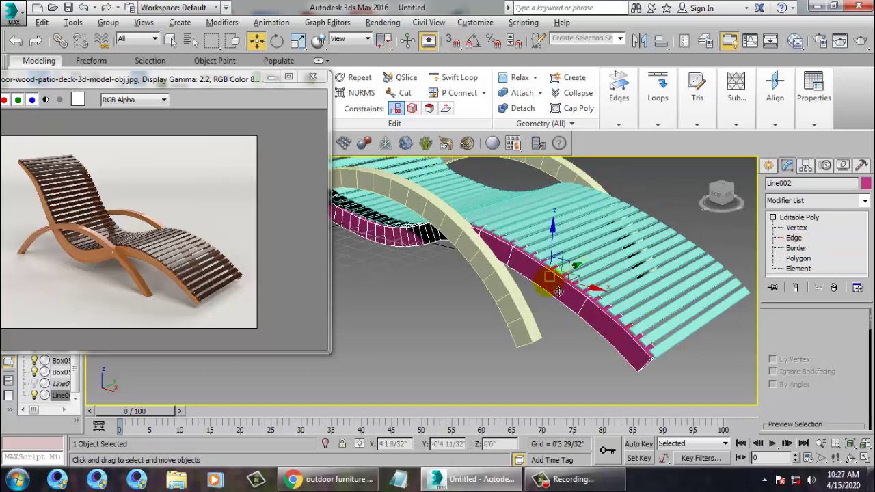
Select surplus cross-section edges along the rail from the foot end up to the backrest and remove them.
{"action": "scroll", "coordinate": [603, 253], "scroll_direction": "down", "scroll_amount": 5}
{"action": "middle_click_drag", "start_coordinate": [522, 223], "coordinate": [650, 299], "text": "alt"}
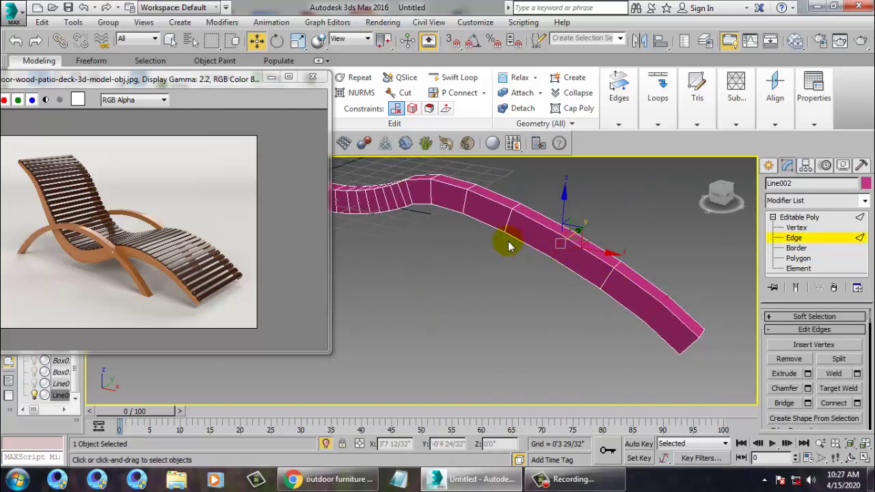
{"action": "middle_click_drag", "start_coordinate": [477, 213], "coordinate": [691, 334]}
{"action": "scroll", "coordinate": [575, 263], "scroll_direction": "up", "scroll_amount": 2}
{"action": "scroll", "coordinate": [691, 335], "scroll_direction": "up", "scroll_amount": 2}
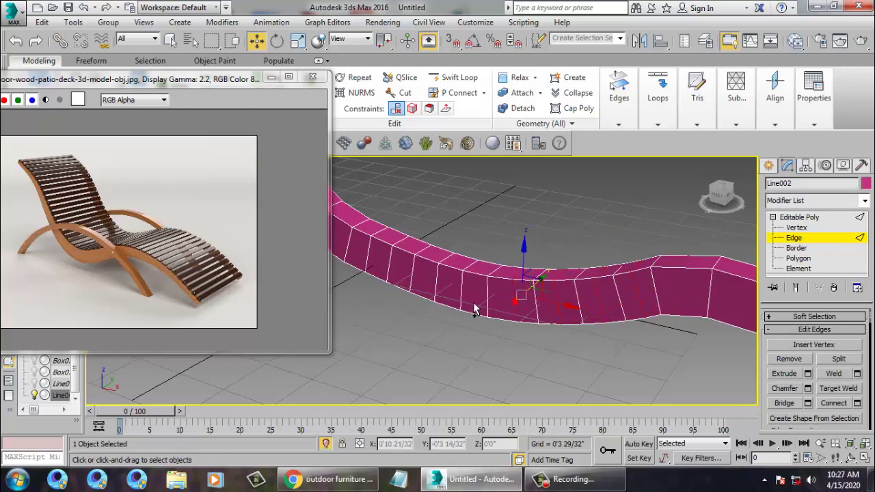
{"action": "middle_click_drag", "start_coordinate": [424, 281], "coordinate": [476, 315]}
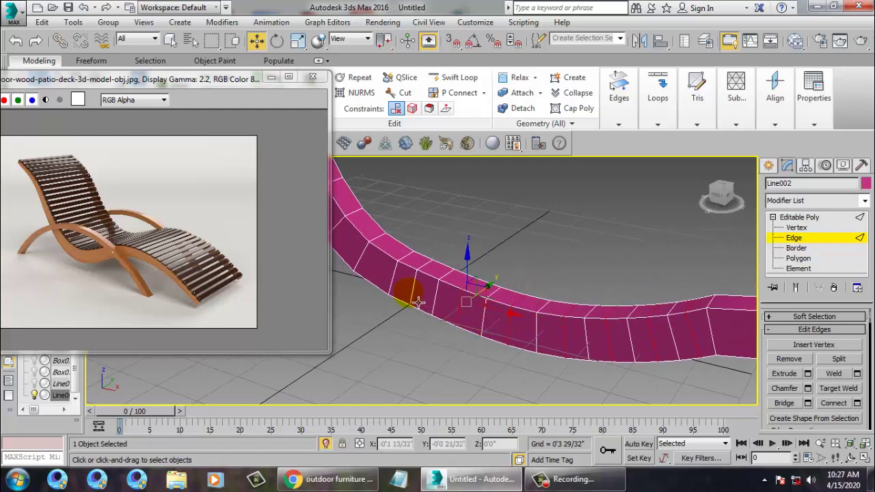
{"action": "middle_click_drag", "start_coordinate": [416, 284], "coordinate": [557, 348]}
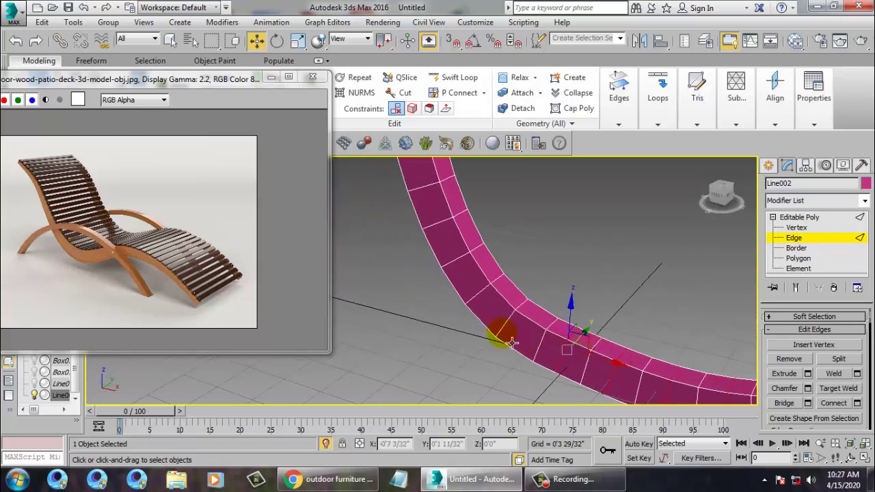
{"action": "middle_click_drag", "start_coordinate": [530, 281], "coordinate": [558, 330]}
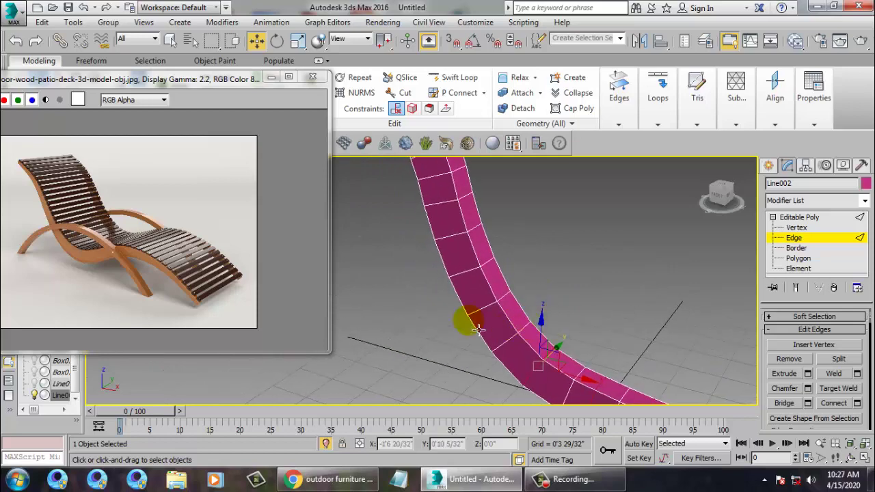
{"action": "middle_click_drag", "start_coordinate": [490, 319], "coordinate": [544, 380]}
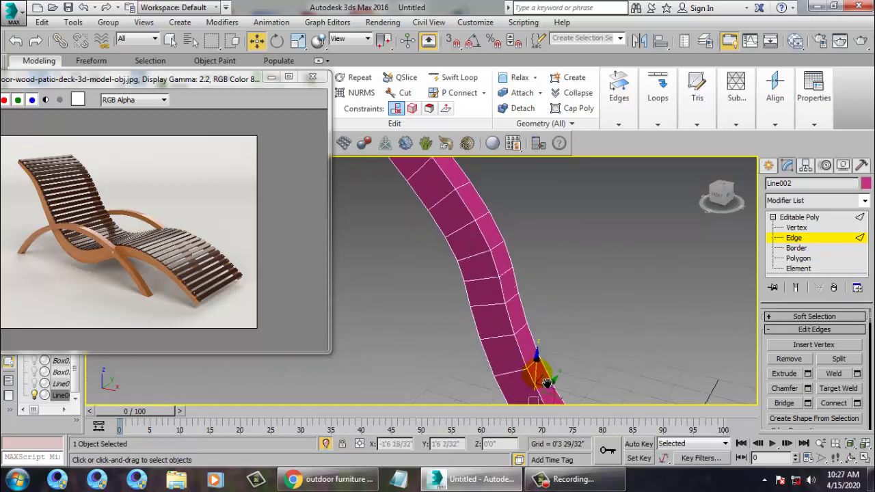
{"action": "left_click", "coordinate": [487, 292]}
{"action": "middle_click_drag", "start_coordinate": [481, 227], "coordinate": [601, 353]}
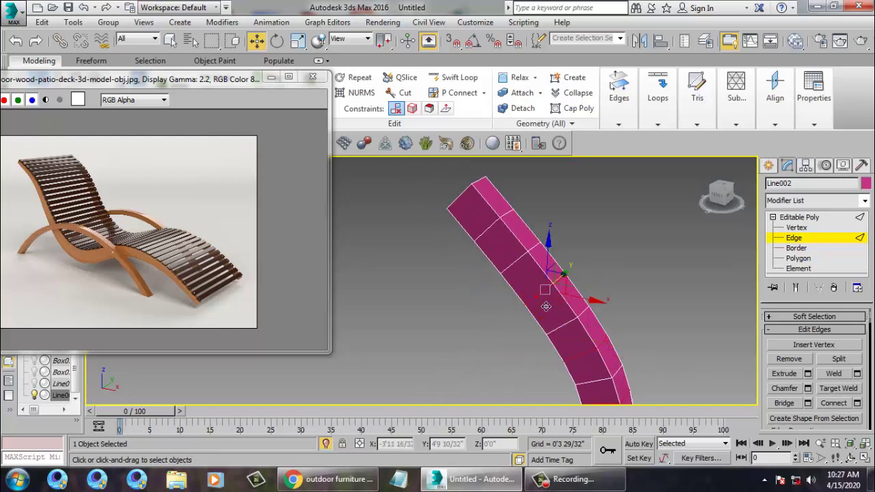
{"action": "left_click", "coordinate": [545, 305]}
{"action": "middle_click_drag", "start_coordinate": [629, 328], "coordinate": [562, 282]}
{"action": "scroll", "coordinate": [563, 282], "scroll_direction": "down", "scroll_amount": 8}
{"action": "scroll", "coordinate": [513, 291], "scroll_direction": "up", "scroll_amount": 4}
{"action": "middle_click_drag", "start_coordinate": [619, 305], "coordinate": [572, 285]}
{"action": "scroll", "coordinate": [573, 285], "scroll_direction": "up", "scroll_amount": 4}
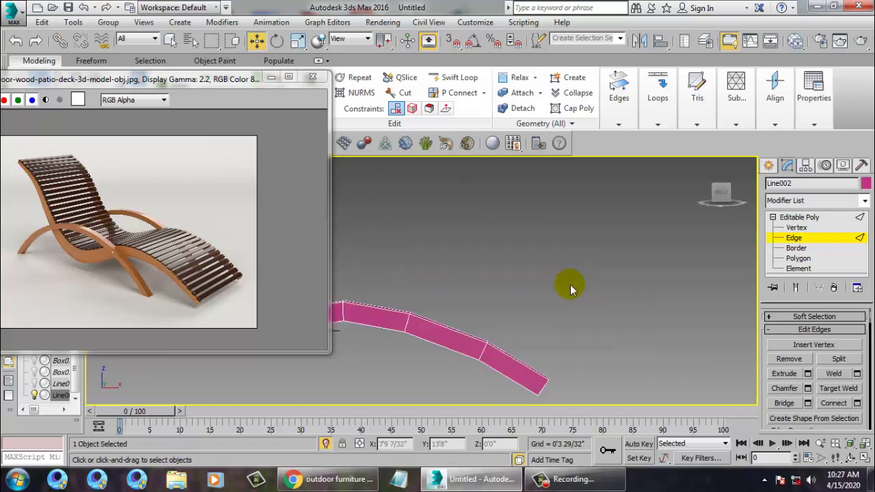
Scale down the vertices at the rail's foot end to taper its tip.
{"action": "key", "text": "1"}
{"action": "left_click_drag", "start_coordinate": [512, 332], "coordinate": [603, 456]}
{"action": "key", "text": "r"}
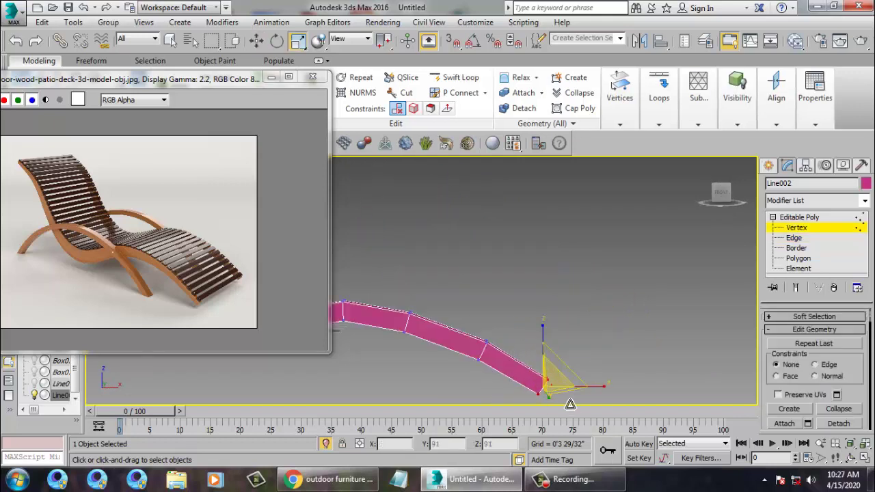
{"action": "middle_click_drag", "start_coordinate": [509, 357], "coordinate": [707, 357]}
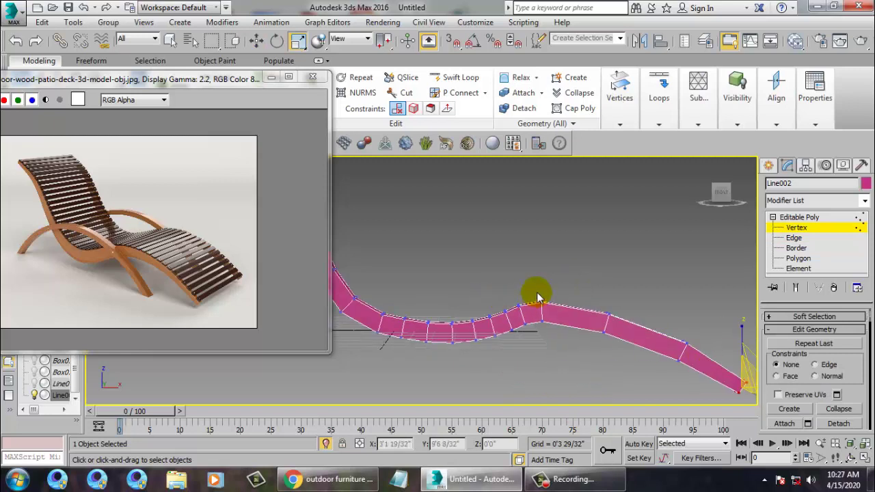
{"action": "left_click_drag", "start_coordinate": [567, 340], "coordinate": [568, 341]}
{"action": "middle_click_drag", "start_coordinate": [531, 326], "coordinate": [550, 335], "text": "alt"}
Remove several more cross-section edge loops, with their vertices, from the rail's curved seat section.
{"action": "left_click", "coordinate": [797, 238]}
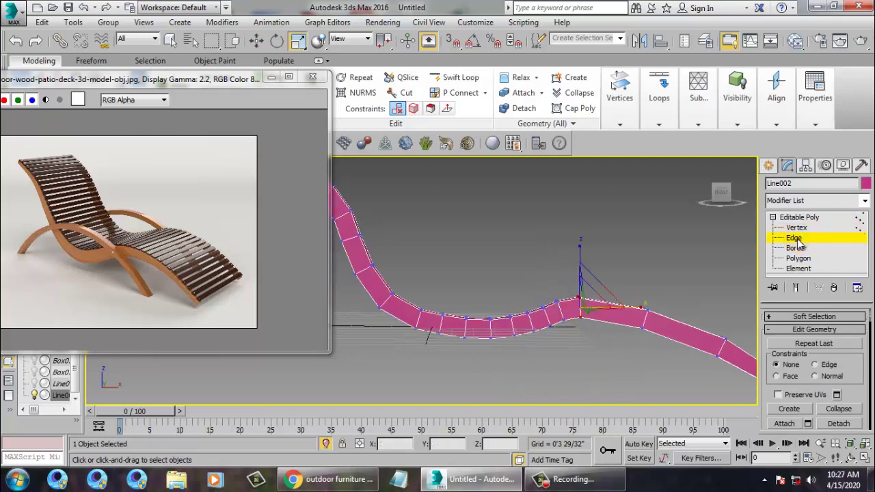
{"action": "left_click", "coordinate": [565, 316]}
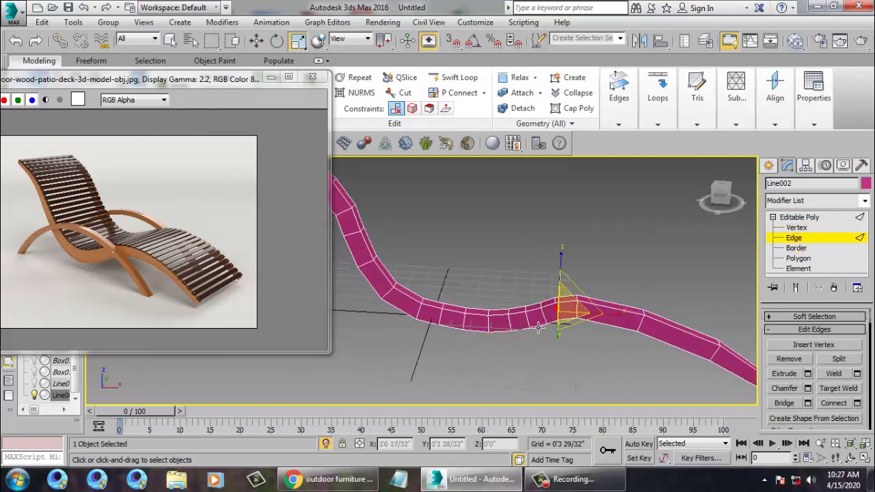
{"action": "left_click", "coordinate": [540, 329]}
{"action": "left_click", "coordinate": [519, 330]}
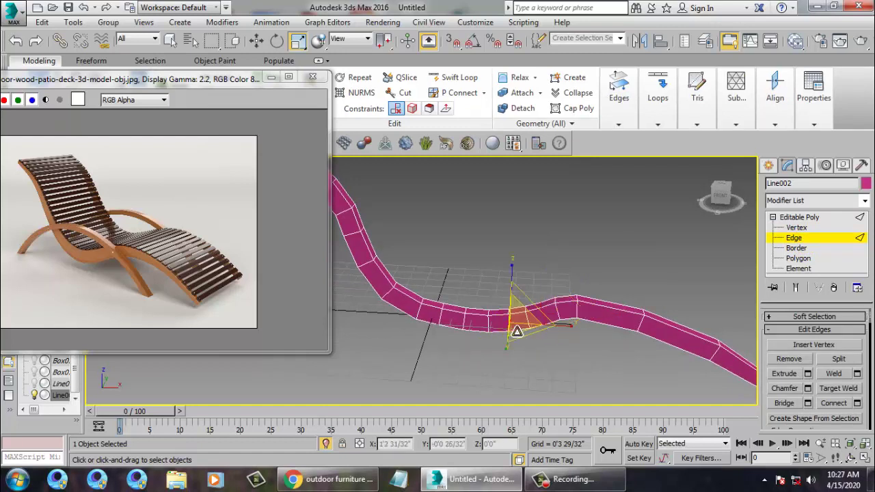
{"action": "left_click", "coordinate": [474, 332]}
{"action": "key", "text": "ctrl+BackSpace"}
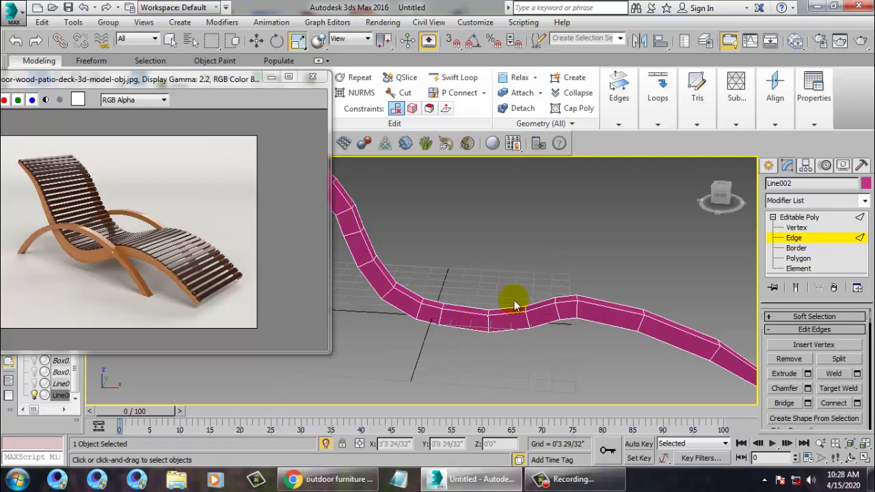
{"action": "double_click", "coordinate": [586, 315]}
{"action": "key", "text": "ctrl+BackSpace"}
{"action": "key", "text": "ctrl+z"}
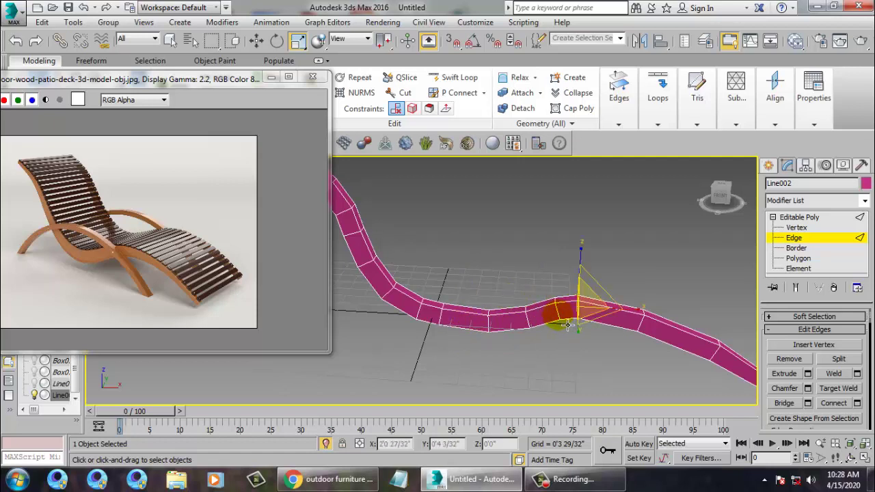
Remove the edge loop beside the rail's knee crest and scale up the vertices of the seat curve to thicken it.
{"action": "double_click", "coordinate": [562, 320]}
{"action": "key", "text": "ctrl+BackSpace"}
{"action": "scroll", "coordinate": [588, 276], "scroll_direction": "down", "scroll_amount": 4}
{"action": "middle_click_drag", "start_coordinate": [589, 275], "coordinate": [636, 265], "text": "alt"}
{"action": "middle_click_drag", "start_coordinate": [485, 233], "coordinate": [558, 260]}
{"action": "key", "text": "1"}
{"action": "scroll", "coordinate": [628, 345], "scroll_direction": "up", "scroll_amount": 3}
{"action": "middle_click_drag", "start_coordinate": [627, 345], "coordinate": [525, 329]}
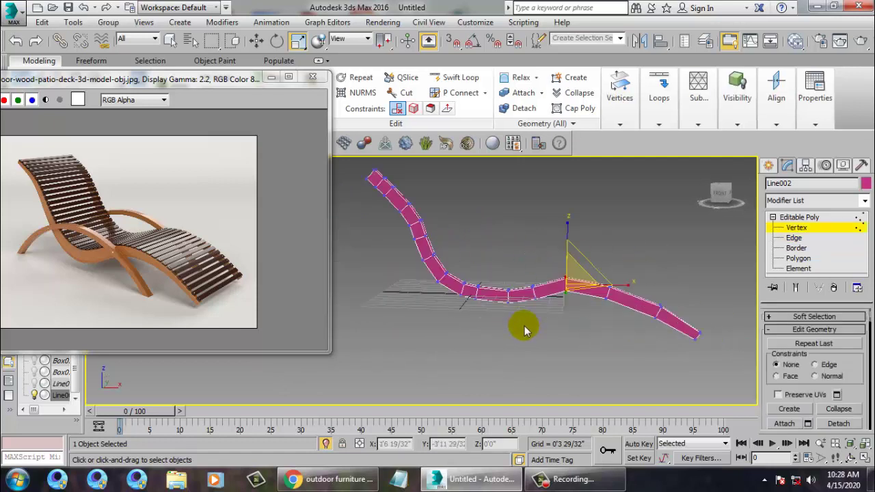
{"action": "left_click_drag", "start_coordinate": [547, 308], "coordinate": [519, 244]}
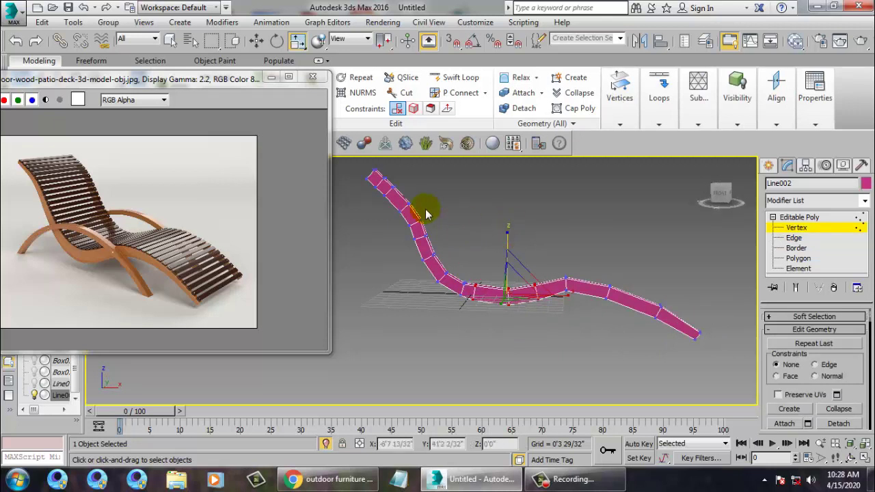
Scale down the vertices at the backrest's upper end and rescale those at the upper bend.
{"action": "middle_click_drag", "start_coordinate": [426, 209], "coordinate": [465, 255]}
{"action": "left_click_drag", "start_coordinate": [438, 235], "coordinate": [433, 230]}
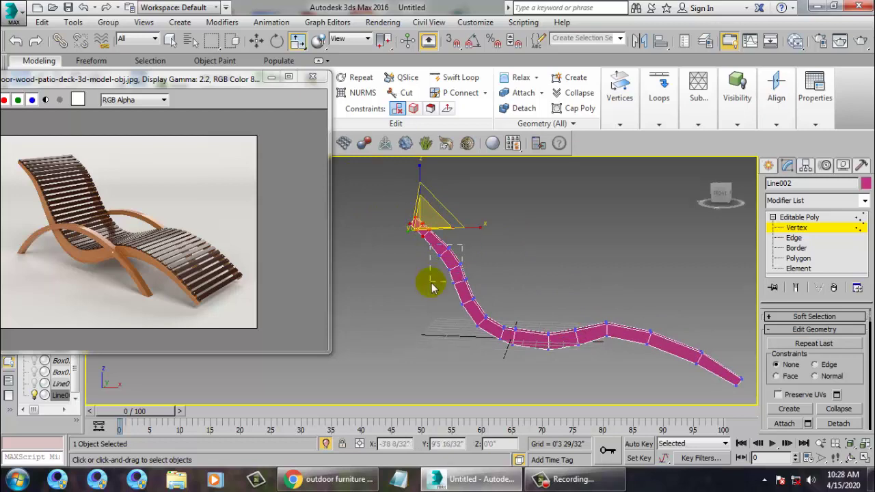
{"action": "left_click_drag", "start_coordinate": [431, 283], "coordinate": [431, 282]}
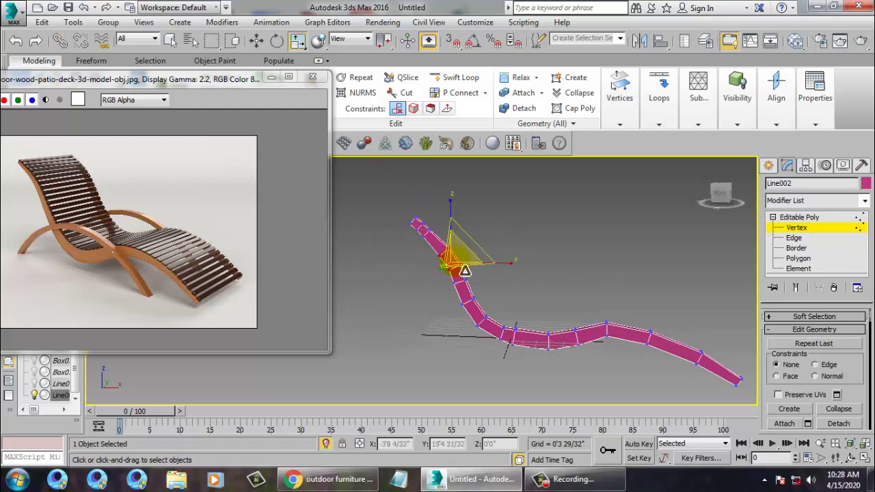
Leave vertex editing of the rail and end the isolation to show the whole chair again.
{"action": "left_click", "coordinate": [823, 218]}
{"action": "right_click", "coordinate": [595, 230]}
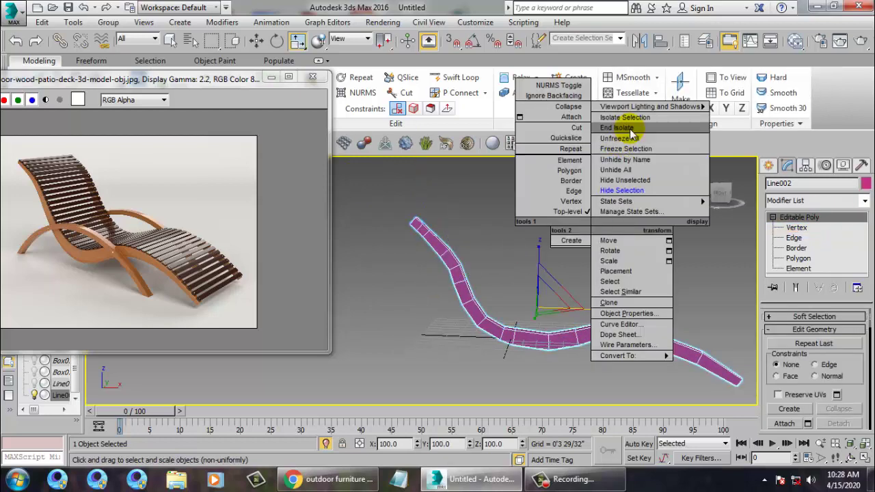
{"action": "left_click", "coordinate": [629, 128]}
{"action": "scroll", "coordinate": [617, 231], "scroll_direction": "down", "scroll_amount": 5}
{"action": "middle_click_drag", "start_coordinate": [602, 229], "coordinate": [533, 233], "text": "alt"}
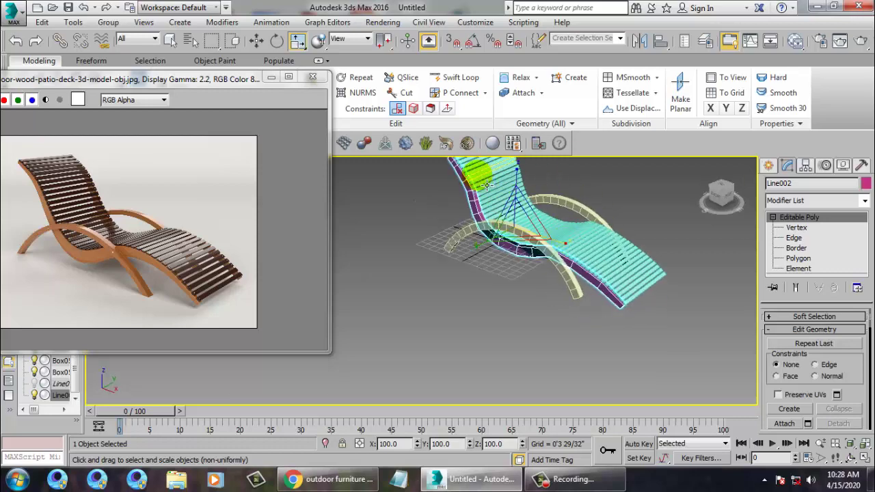
{"action": "middle_click_drag", "start_coordinate": [477, 208], "coordinate": [457, 198], "text": "alt"}
Copy the refined side rail about 3'1 23/32" along Y to the chair's opposite side.
{"action": "key", "text": "w"}
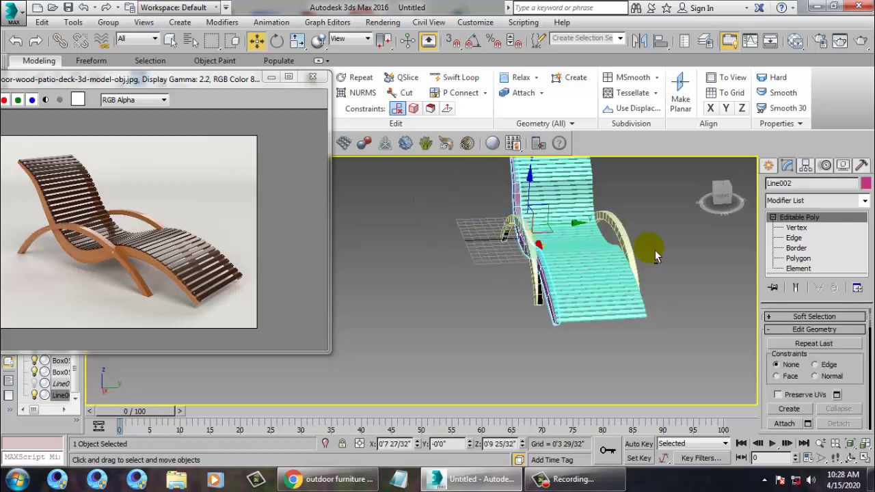
{"action": "middle_click_drag", "start_coordinate": [656, 254], "coordinate": [699, 244], "text": "alt"}
{"action": "key", "text": "alt+w"}
{"action": "middle_click_drag", "start_coordinate": [619, 224], "coordinate": [603, 247]}
{"action": "key", "text": "alt+w"}
{"action": "scroll", "coordinate": [556, 248], "scroll_direction": "up", "scroll_amount": 4}
{"action": "middle_click_drag", "start_coordinate": [522, 263], "coordinate": [566, 264]}
{"action": "scroll", "coordinate": [564, 263], "scroll_direction": "down", "scroll_amount": 5}
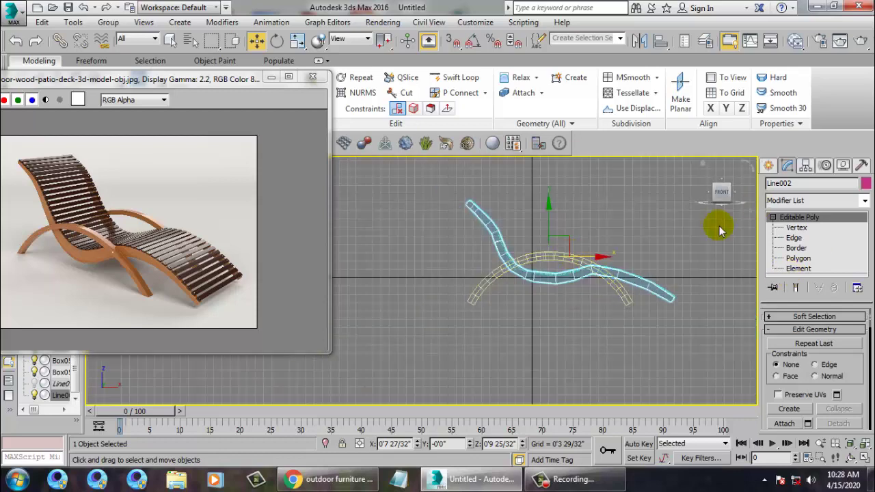
{"action": "key", "text": "alt+w"}
{"action": "middle_click", "coordinate": [629, 309]}
{"action": "key", "text": "alt+w"}
{"action": "middle_click_drag", "start_coordinate": [618, 305], "coordinate": [508, 267], "text": "alt"}
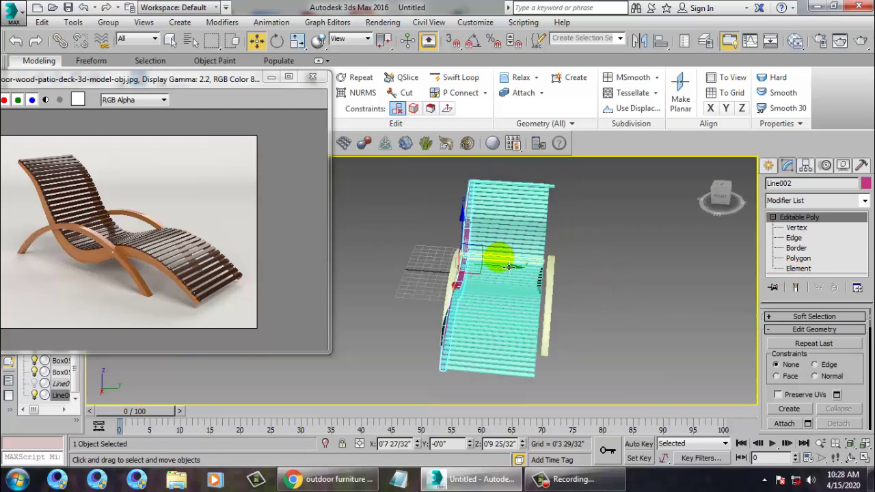
{"action": "mouse_move", "coordinate": [519, 274]}
{"action": "left_mouse_down", "text": "shift"}
{"action": "mouse_move", "coordinate": [611, 278]}
{"action": "mouse_move", "coordinate": [598, 273]}
{"action": "left_mouse_up", "text": "shift"}
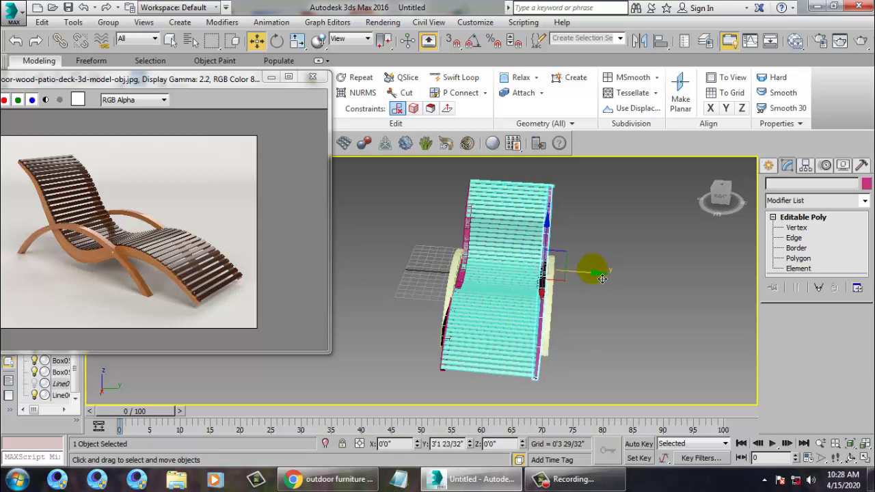
{"action": "left_click", "coordinate": [440, 293]}
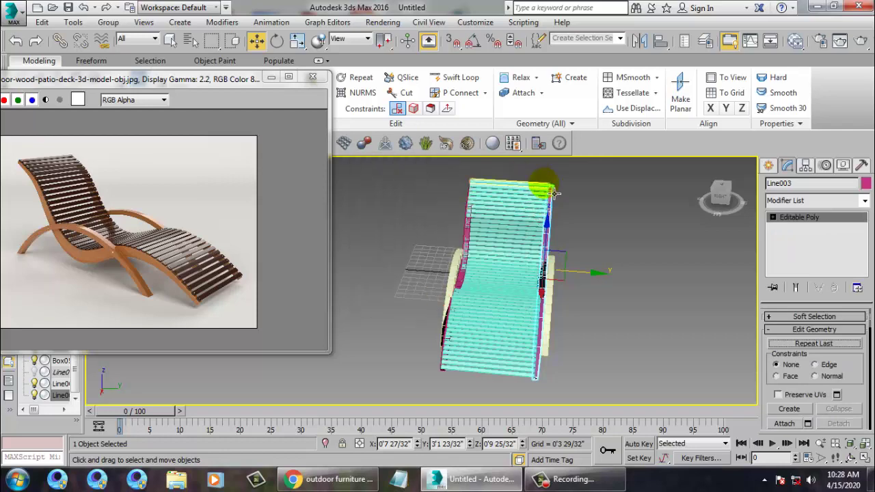
Delete the excess slats at the upper end of the backrest.
{"action": "left_click", "coordinate": [547, 186]}
{"action": "key", "text": "z"}
{"action": "mouse_move", "coordinate": [574, 227]}
{"action": "middle_mouse_down", "text": "alt"}
{"action": "mouse_move", "coordinate": [553, 224]}
{"action": "mouse_move", "coordinate": [559, 229]}
{"action": "middle_mouse_up", "text": "alt"}
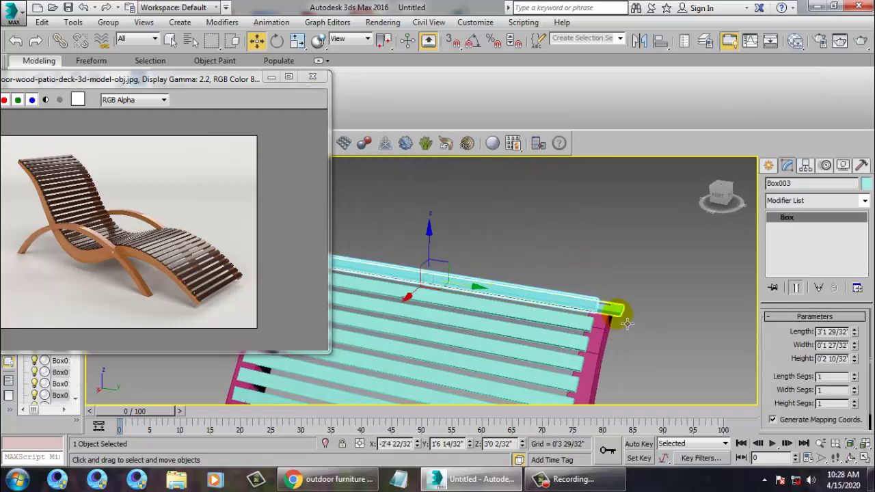
{"action": "left_click", "coordinate": [620, 314]}
{"action": "key", "text": "Delete"}
{"action": "left_click", "coordinate": [599, 326]}
{"action": "key", "text": "Delete"}
Select all parts of the chair and assign them one shared object colour.
{"action": "scroll", "coordinate": [600, 326], "scroll_direction": "down", "scroll_amount": 8}
{"action": "middle_click_drag", "start_coordinate": [601, 327], "coordinate": [500, 325], "text": "alt"}
{"action": "left_click_drag", "start_coordinate": [578, 380], "coordinate": [579, 381]}
{"action": "scroll", "coordinate": [463, 264], "scroll_direction": "up", "scroll_amount": 5}
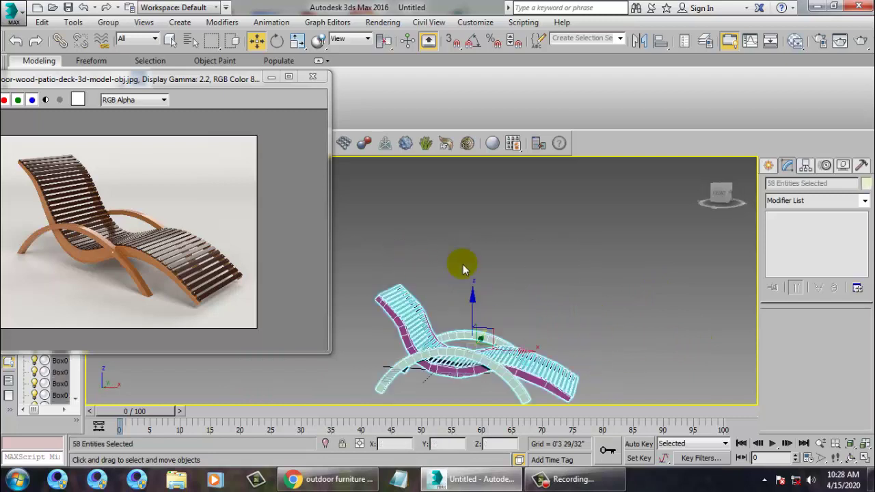
{"action": "left_click_drag", "start_coordinate": [517, 325], "coordinate": [523, 292]}
{"action": "left_click", "coordinate": [864, 202]}
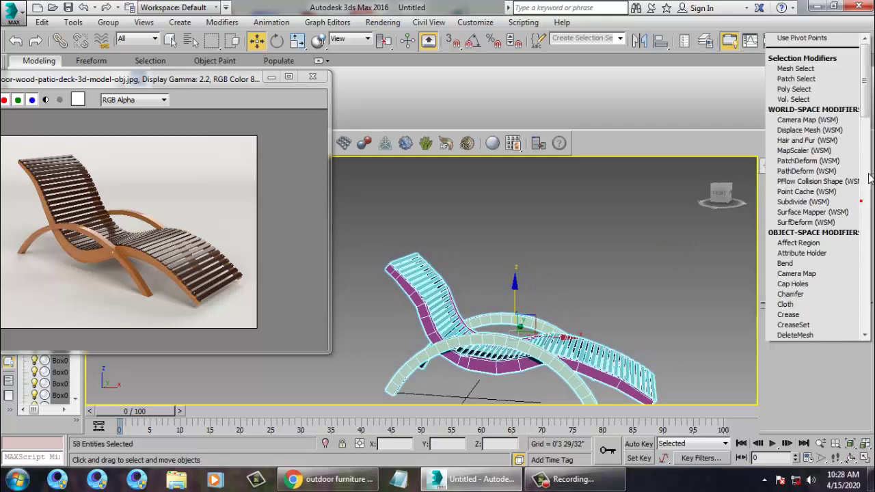
{"action": "left_click", "coordinate": [754, 283]}
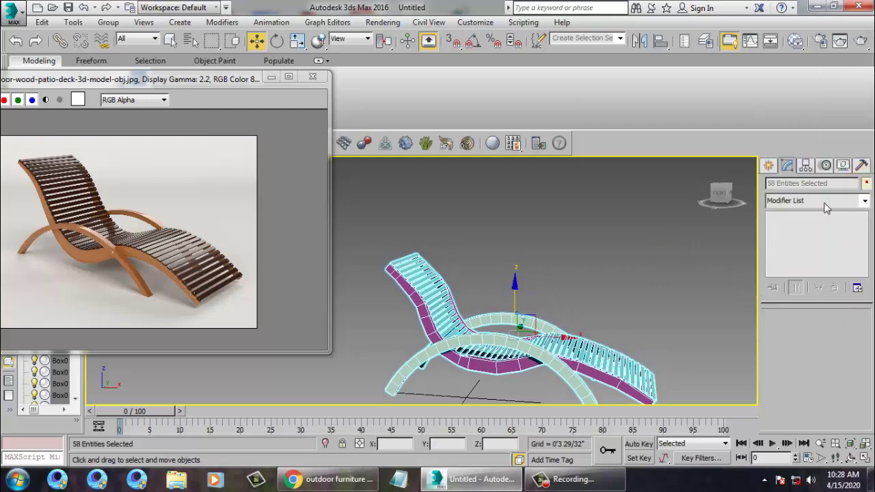
{"action": "left_click", "coordinate": [866, 183]}
{"action": "left_click", "coordinate": [595, 310]}
{"action": "left_click", "coordinate": [579, 351]}
Start creating a Plane from the standard primitives.
{"action": "scroll", "coordinate": [592, 272], "scroll_direction": "down", "scroll_amount": 5}
{"action": "middle_click_drag", "start_coordinate": [654, 304], "coordinate": [585, 297], "text": "alt"}
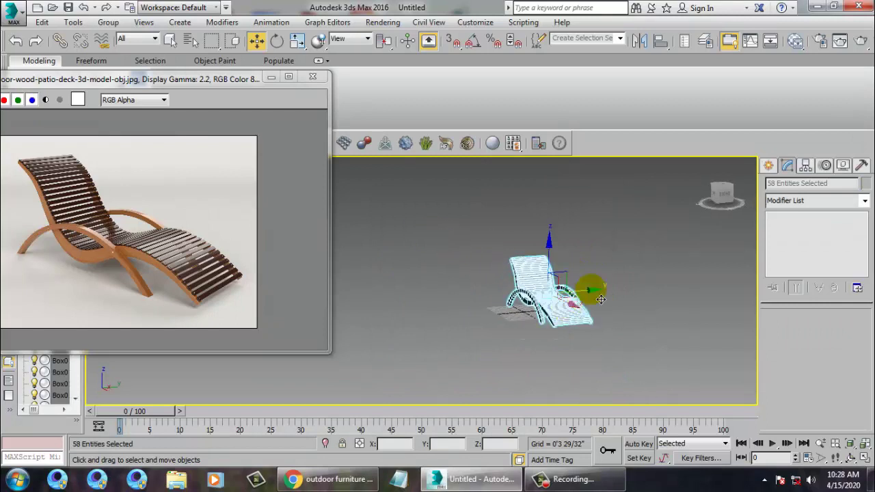
{"action": "left_click", "coordinate": [771, 166]}
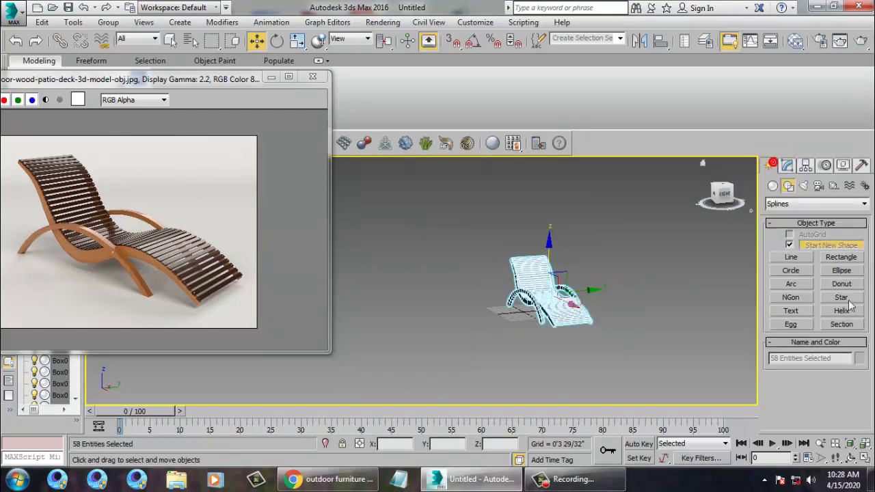
{"action": "left_click", "coordinate": [840, 300]}
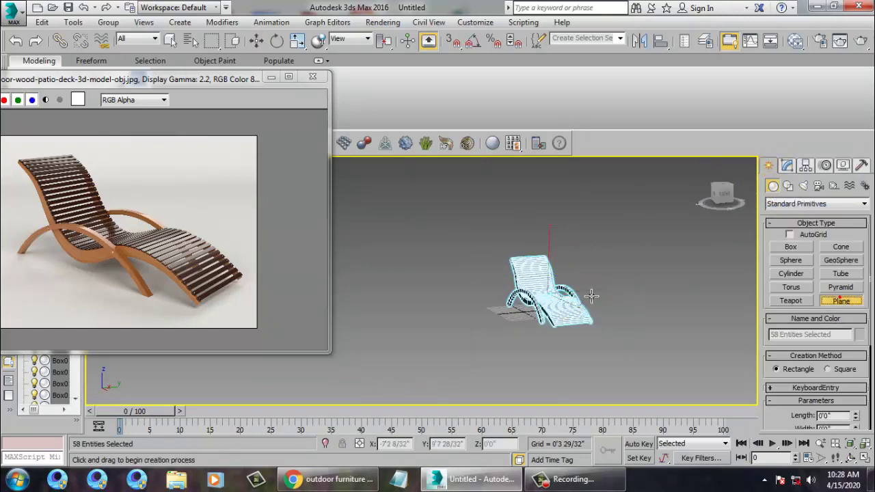